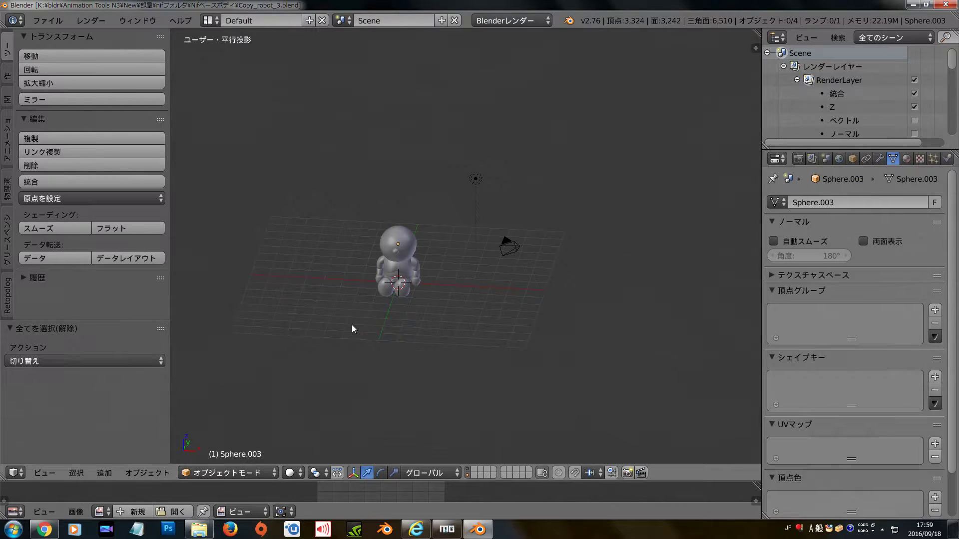
Step: Orbit the 3D view to inspect the sitting robot Sphere.003 in Copy_robot_3.blend
{"action": "scroll", "coordinate": [352, 325], "scroll_direction": "up", "scroll_amount": 5}
{"action": "mouse_move", "coordinate": [350, 326]}
{"action": "middle_mouse_down"}
{"action": "mouse_move", "coordinate": [343, 315]}
{"action": "mouse_move", "coordinate": [318, 325]}
{"action": "middle_mouse_up"}
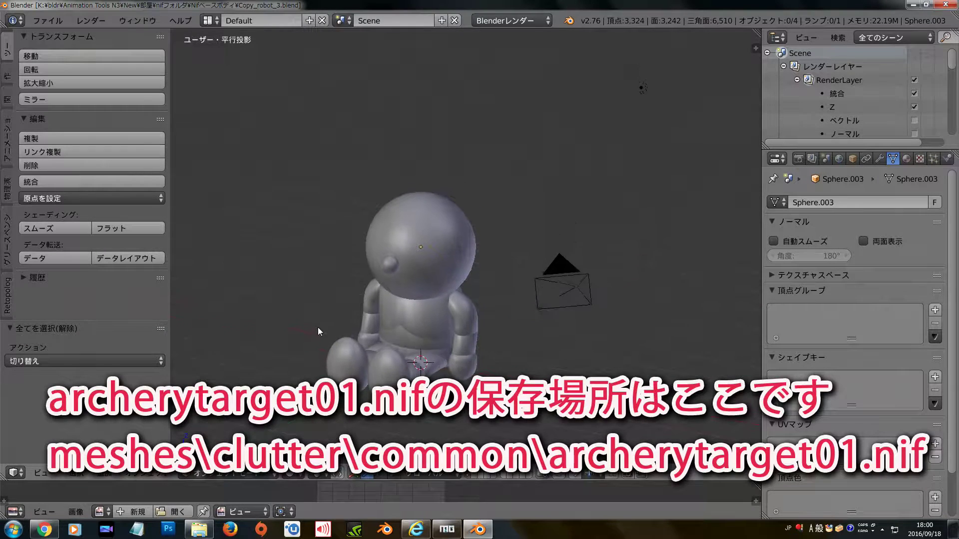
Step: Import archerytarget01.nif into the robot scene with the NetImmerse/Gamebryo importer
{"action": "scroll", "coordinate": [318, 328], "scroll_direction": "down", "scroll_amount": 3}
{"action": "scroll", "coordinate": [317, 324], "scroll_direction": "down", "scroll_amount": 3}
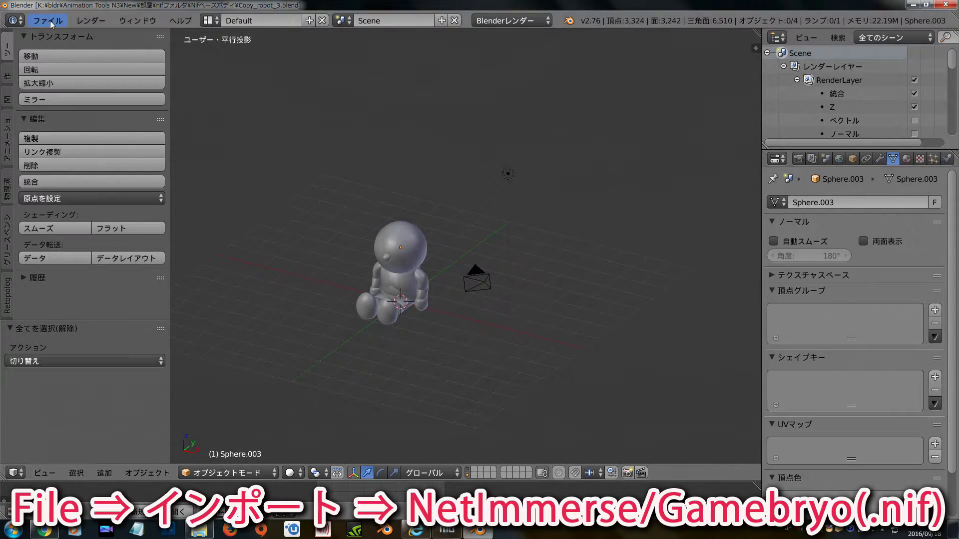
{"action": "left_click", "coordinate": [45, 21]}
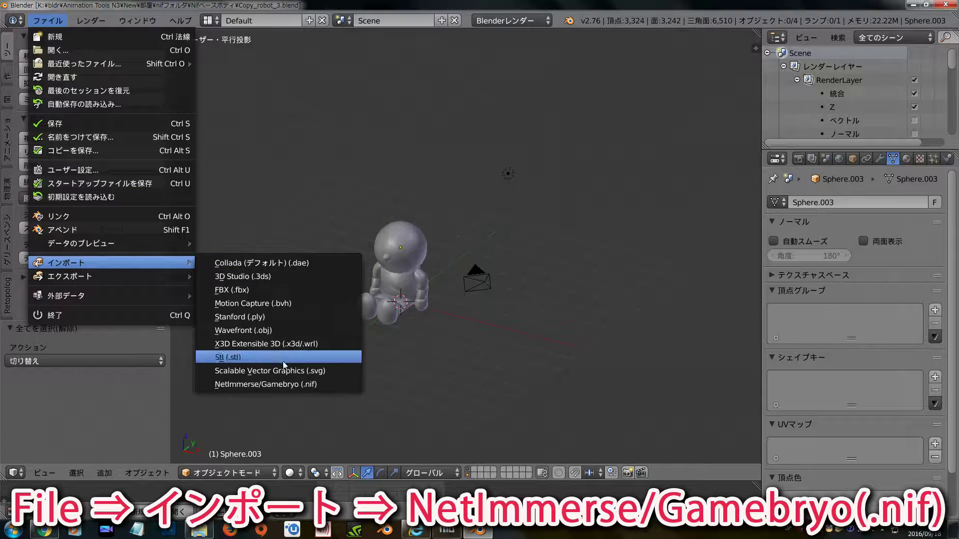
{"action": "left_click", "coordinate": [304, 384]}
{"action": "left_click", "coordinate": [226, 149]}
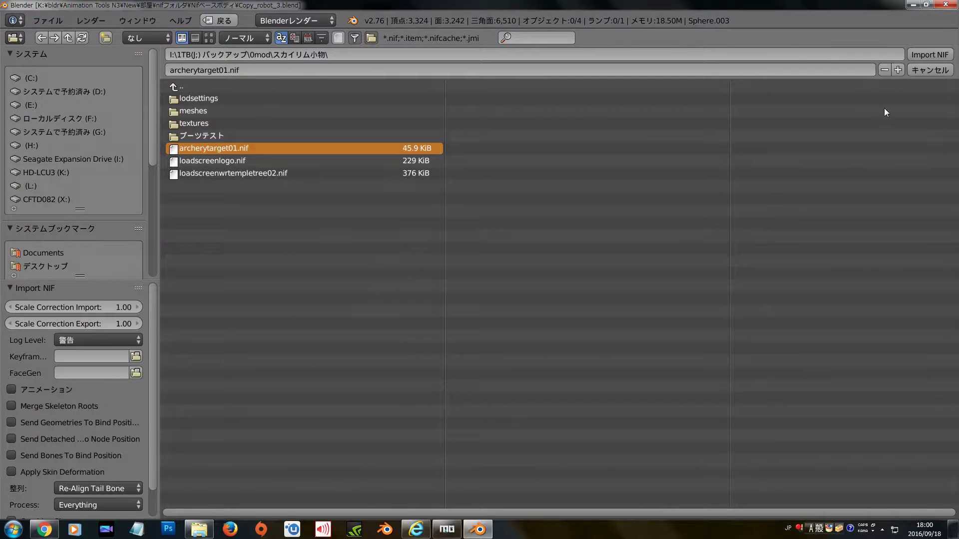
{"action": "key", "text": "Return"}
Step: Delete the archery target's green collision line object
{"action": "scroll", "coordinate": [378, 314], "scroll_direction": "down", "scroll_amount": 3}
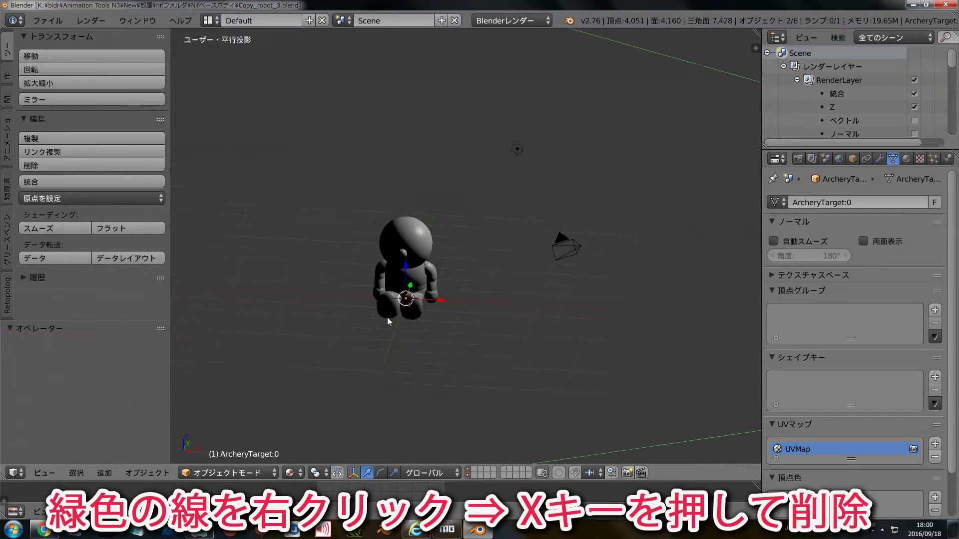
{"action": "scroll", "coordinate": [385, 316], "scroll_direction": "down", "scroll_amount": 3}
{"action": "right_click", "coordinate": [382, 323]}
{"action": "key", "text": "x"}
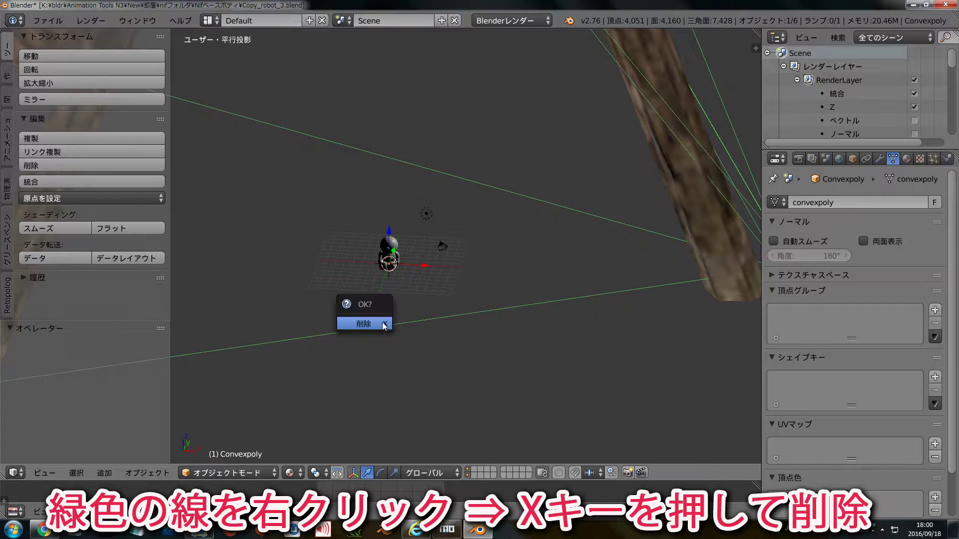
{"action": "left_click", "coordinate": [382, 323]}
Step: Move the archery target 60.497 along X, away from the robot
{"action": "right_click", "coordinate": [220, 241]}
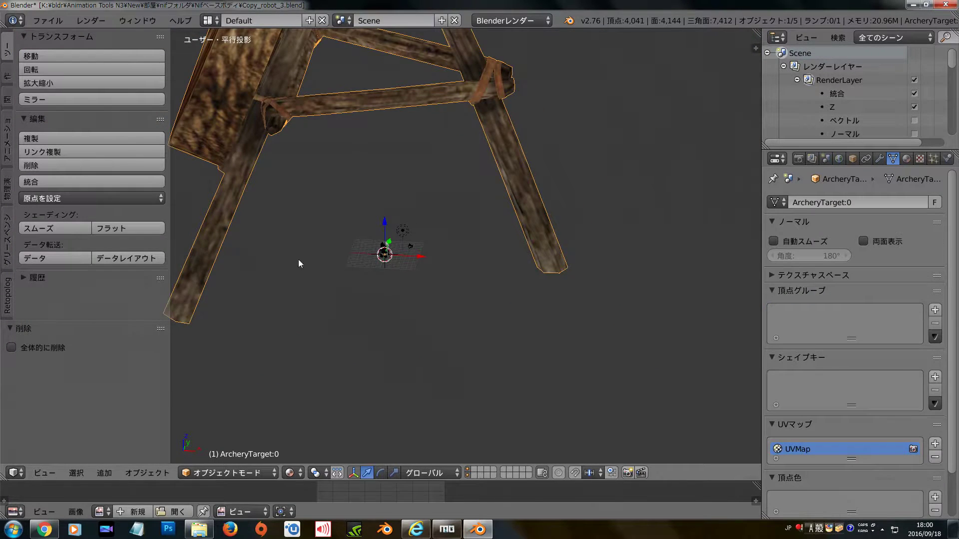
{"action": "key", "text": "g"}
{"action": "key", "text": "x"}
{"action": "left_click", "coordinate": [680, 280]}
Step: Select the robot body together with its nose, then undo the last change
{"action": "scroll", "coordinate": [484, 300], "scroll_direction": "up", "scroll_amount": 2}
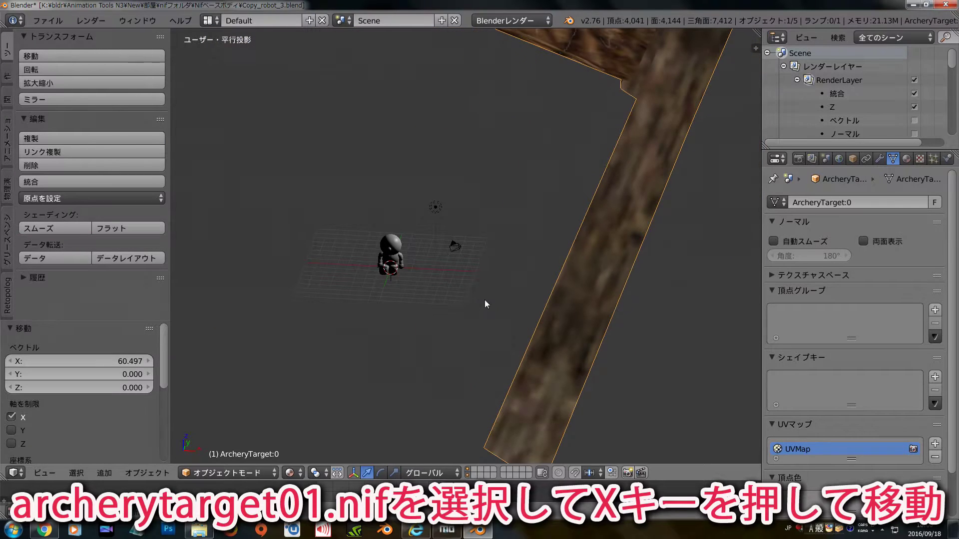
{"action": "scroll", "coordinate": [434, 265], "scroll_direction": "up", "scroll_amount": 2}
{"action": "right_click", "coordinate": [422, 248]}
{"action": "right_click", "coordinate": [395, 259], "text": "shift"}
{"action": "scroll", "coordinate": [402, 287], "scroll_direction": "down", "scroll_amount": 2}
{"action": "key", "text": "ctrl+z"}
{"action": "scroll", "coordinate": [400, 290], "scroll_direction": "up", "scroll_amount": 3}
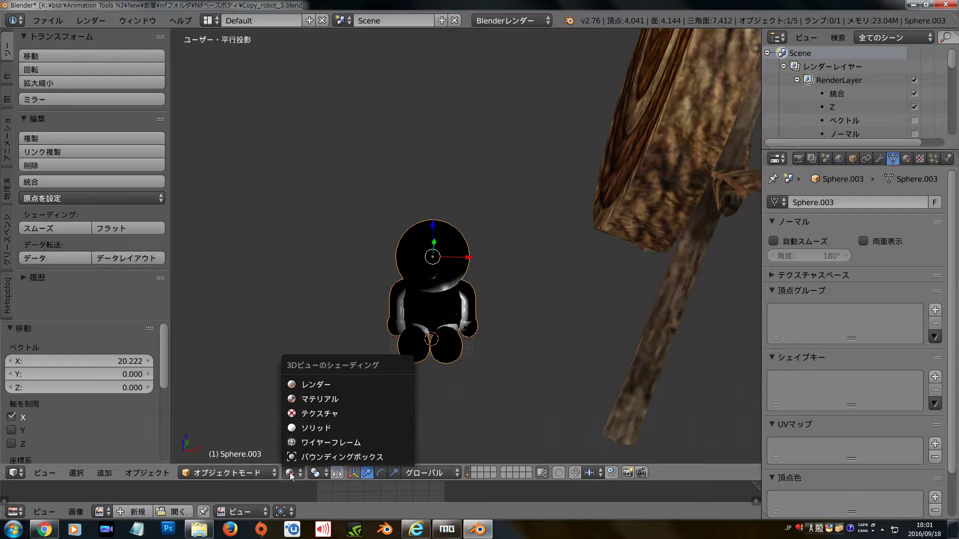
Step: Switch the viewport to Solid shading and turn on a grey Matcap from the properties sidebar
{"action": "left_click", "coordinate": [310, 427]}
{"action": "scroll", "coordinate": [574, 255], "scroll_direction": "down", "scroll_amount": 3}
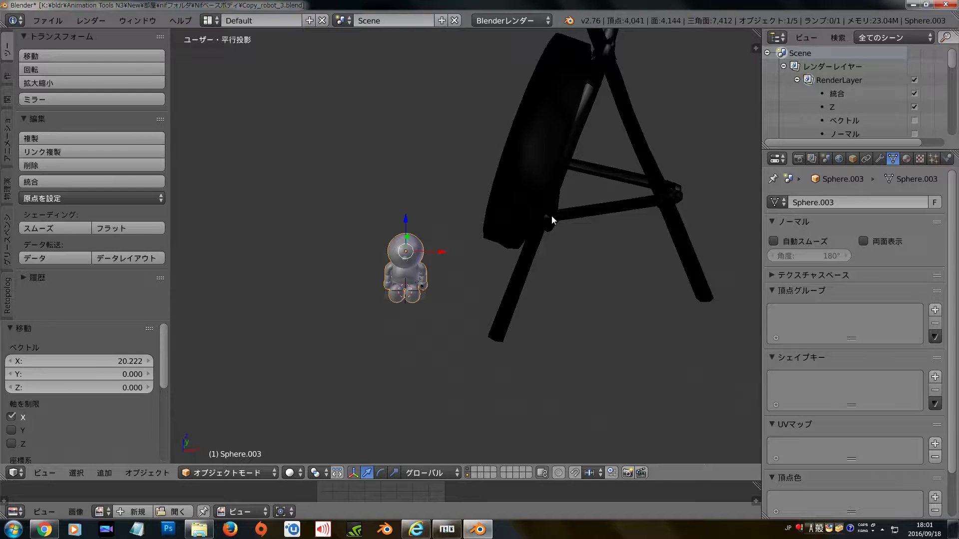
{"action": "key", "text": "n"}
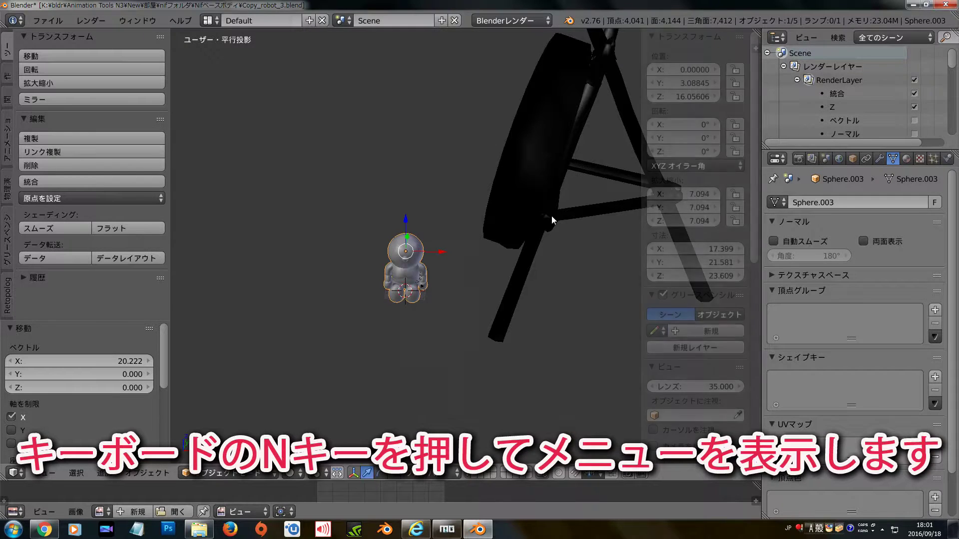
{"action": "scroll", "coordinate": [718, 370], "scroll_direction": "down", "scroll_amount": 5}
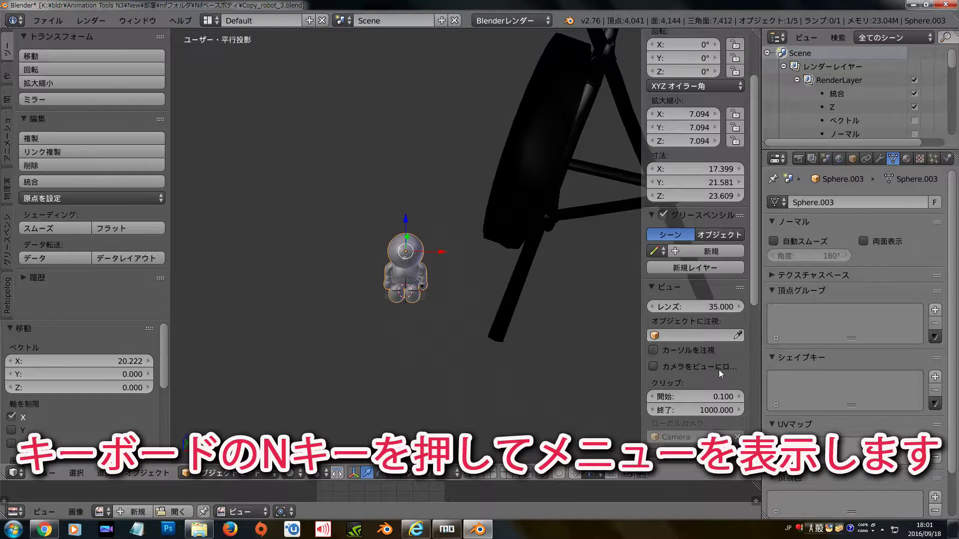
{"action": "scroll", "coordinate": [719, 369], "scroll_direction": "down", "scroll_amount": 5}
{"action": "scroll", "coordinate": [718, 370], "scroll_direction": "down", "scroll_amount": 5}
{"action": "scroll", "coordinate": [718, 370], "scroll_direction": "down", "scroll_amount": 4}
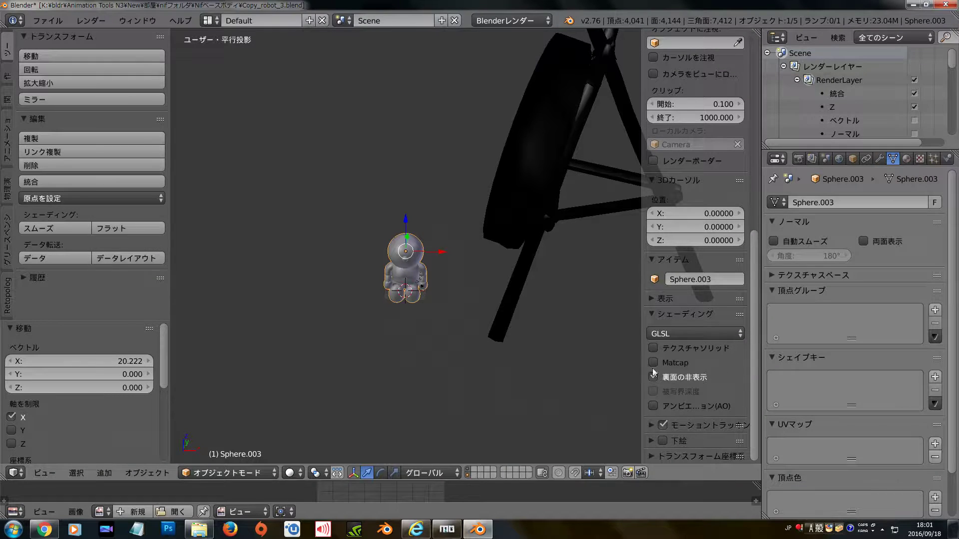
{"action": "left_click", "coordinate": [670, 369]}
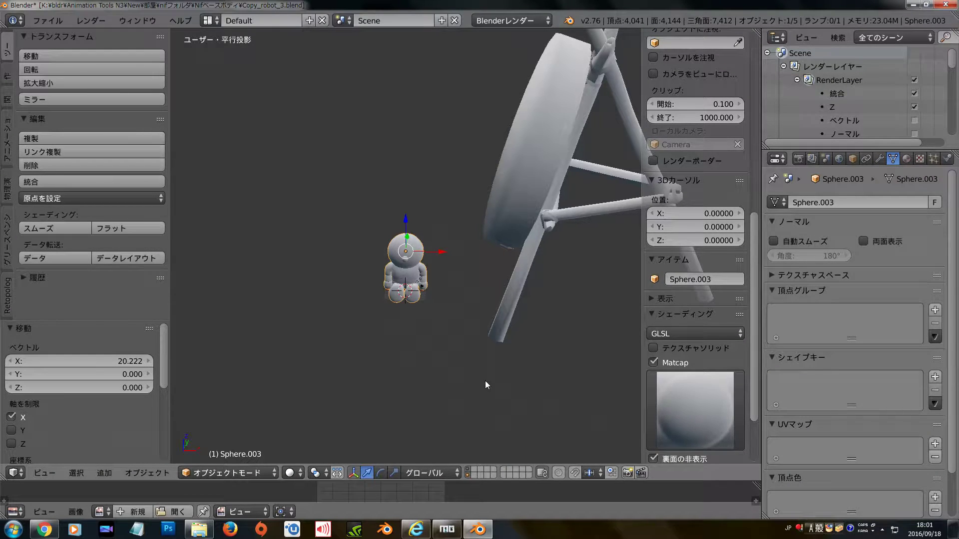
{"action": "key", "text": "n"}
{"action": "mouse_move", "coordinate": [473, 361]}
{"action": "middle_mouse_down"}
{"action": "mouse_move", "coordinate": [444, 302]}
{"action": "mouse_move", "coordinate": [473, 295]}
{"action": "mouse_move", "coordinate": [482, 342]}
{"action": "middle_mouse_up"}
{"action": "key", "text": "KP_Decimal"}
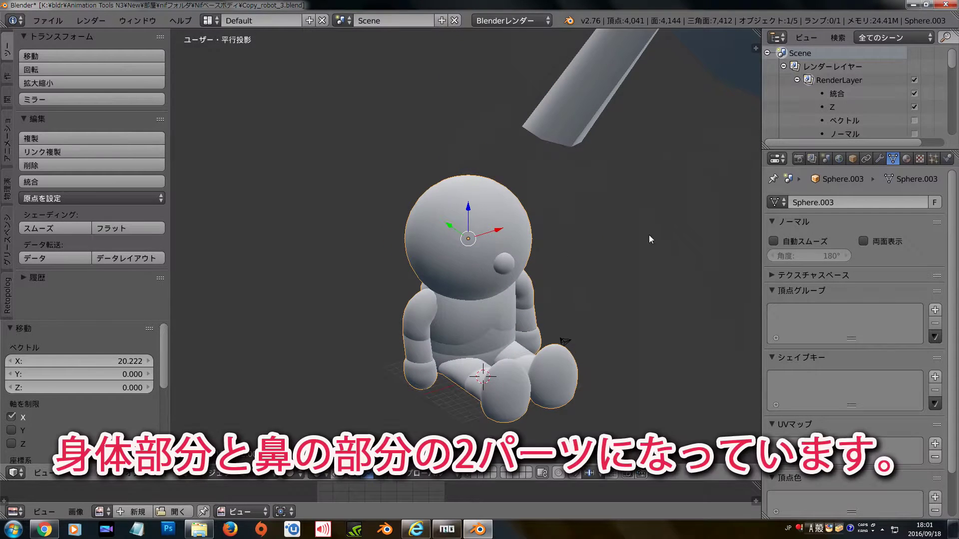
Step: Collapse Render Layers in the Outliner and compare nose Sphere.001 with body Sphere.003
{"action": "left_click", "coordinate": [784, 67]}
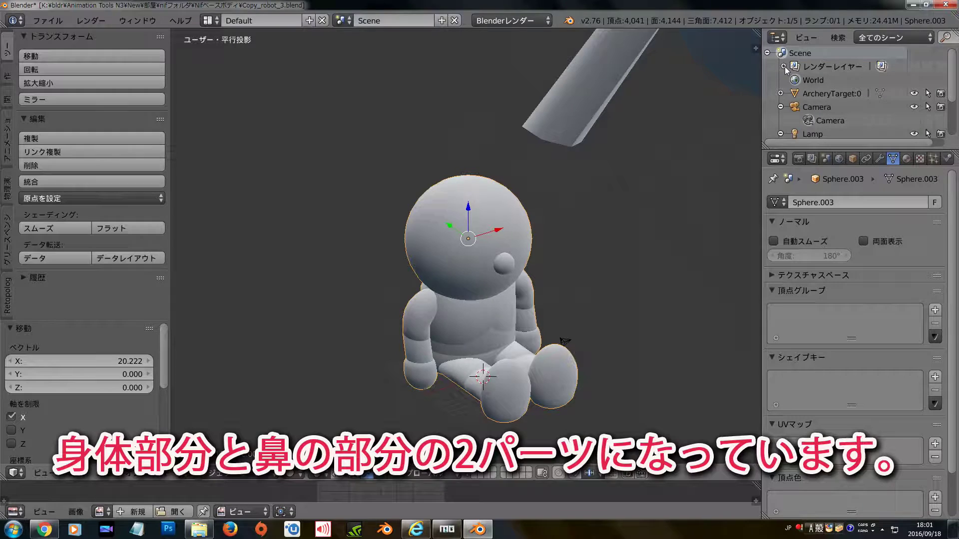
{"action": "scroll", "coordinate": [826, 111], "scroll_direction": "down", "scroll_amount": 3}
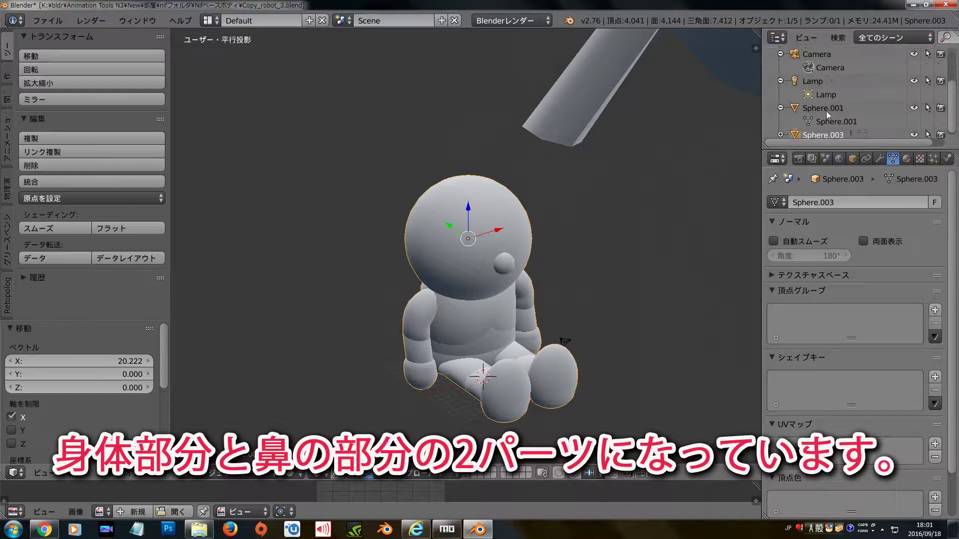
{"action": "left_click", "coordinate": [816, 105]}
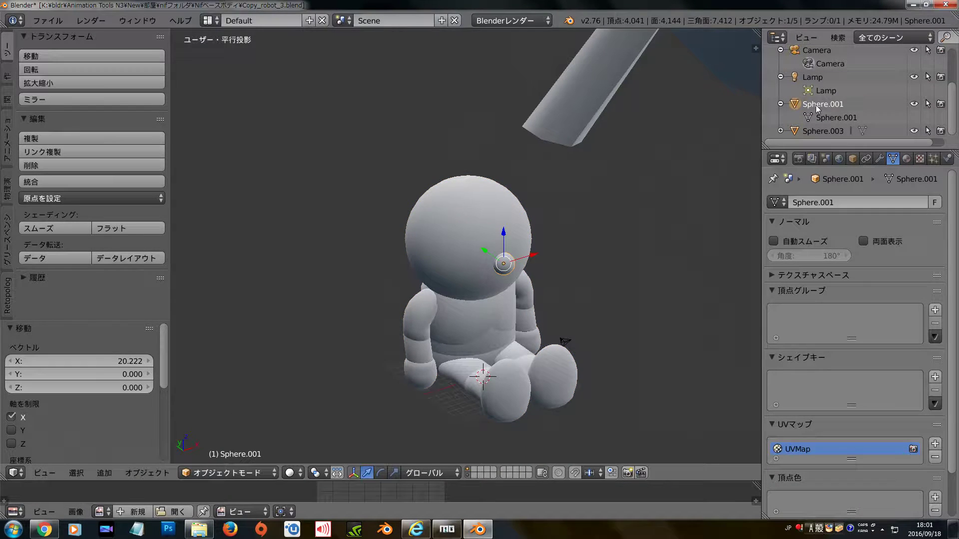
{"action": "left_click", "coordinate": [817, 130]}
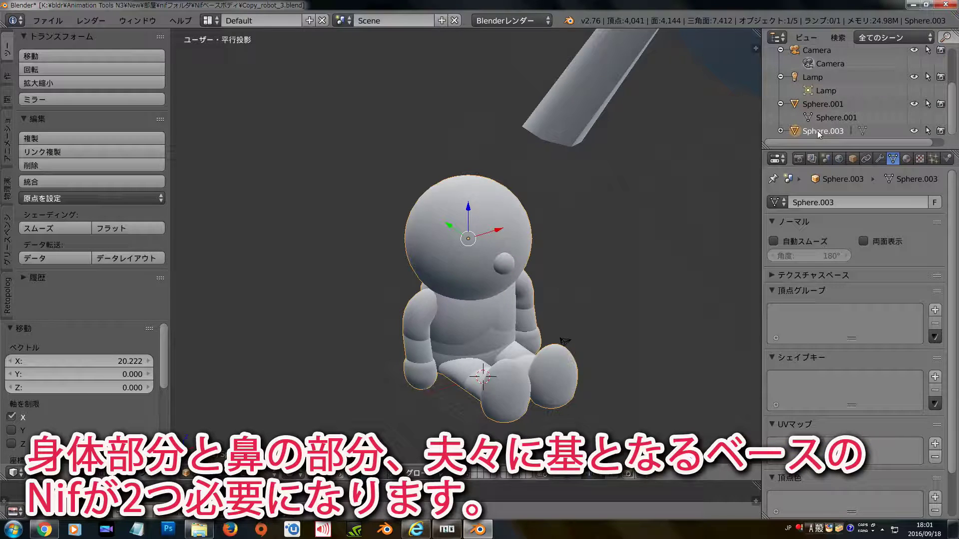
{"action": "key", "text": "KP_4"}
{"action": "key", "text": "KP_Subtract"}
{"action": "key", "text": "KP_4"}
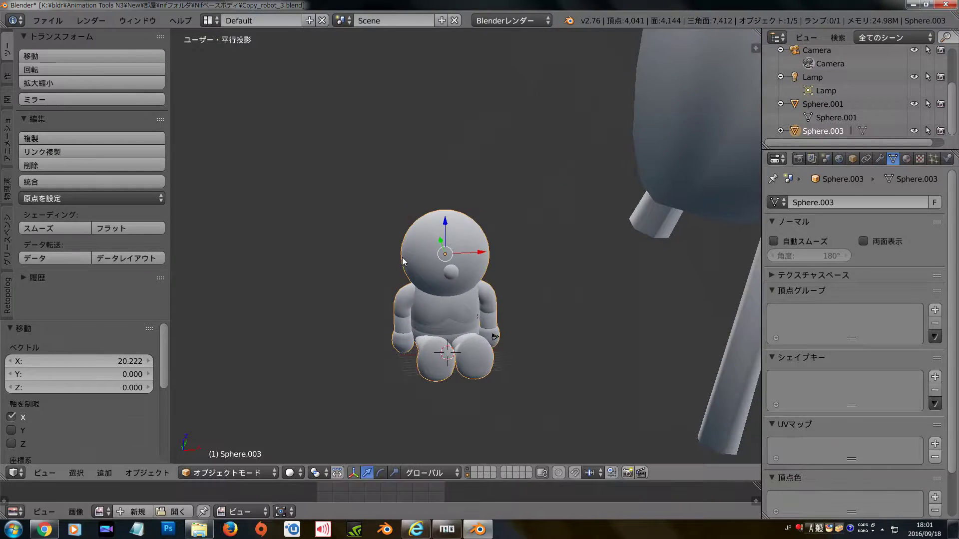
{"action": "key", "text": "KP_Subtract"}
{"action": "key", "text": "KP_4"}
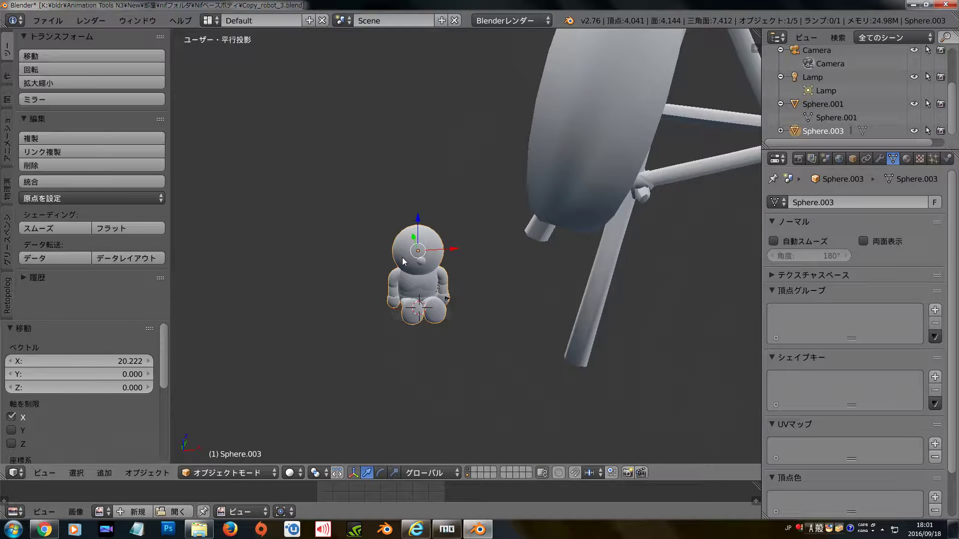
Step: Frame the nose and body separately in the viewport, then select the archery target
{"action": "right_click", "coordinate": [418, 270]}
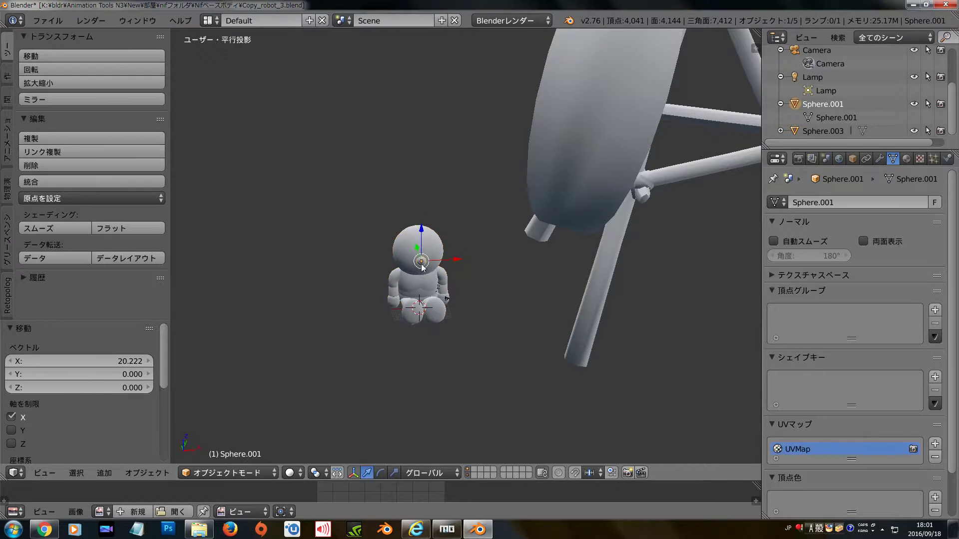
{"action": "key", "text": "KP_Decimal"}
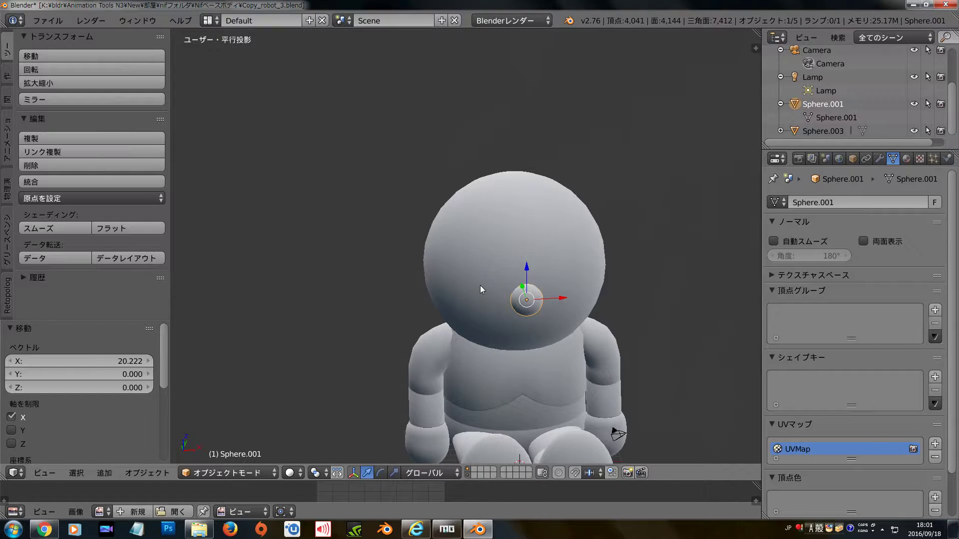
{"action": "right_click", "coordinate": [480, 286]}
{"action": "key", "text": "KP_Decimal"}
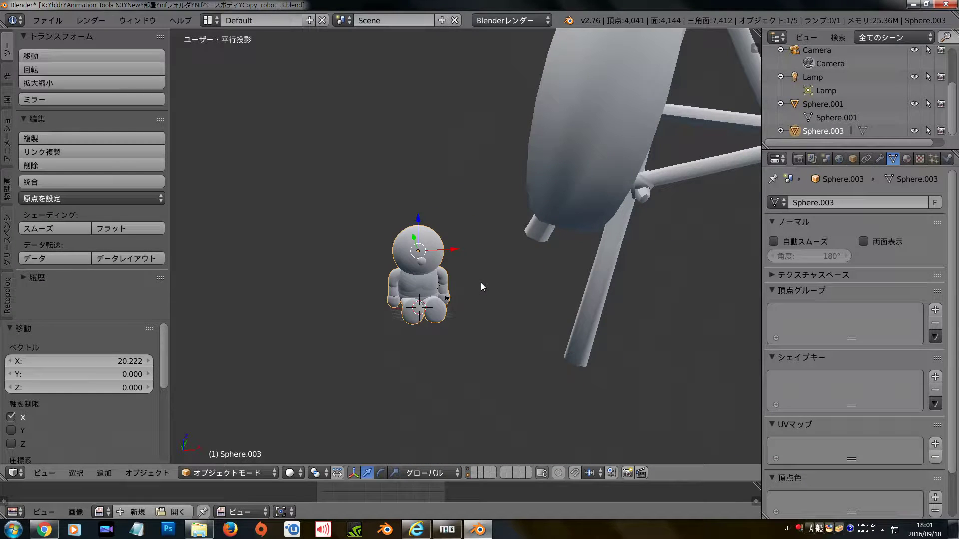
{"action": "right_click", "coordinate": [567, 196]}
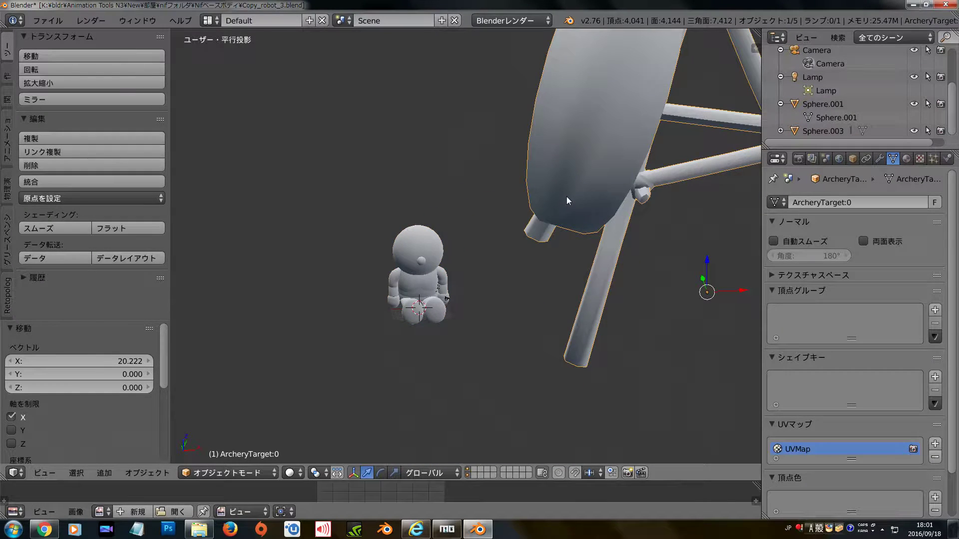
Step: Duplicate the archery target and place the copy 94.867 along X to its right
{"action": "key", "text": "KP_Decimal"}
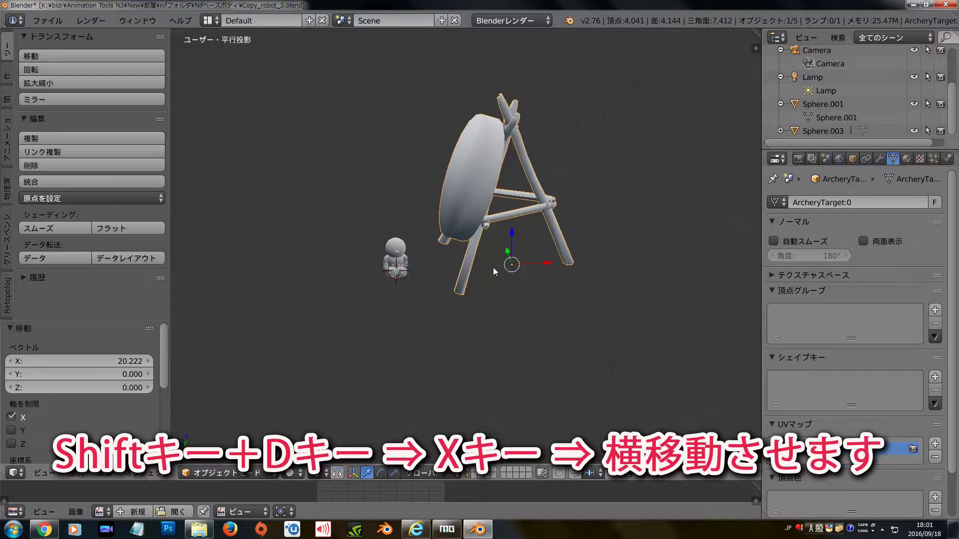
{"action": "key", "text": "shift+d"}
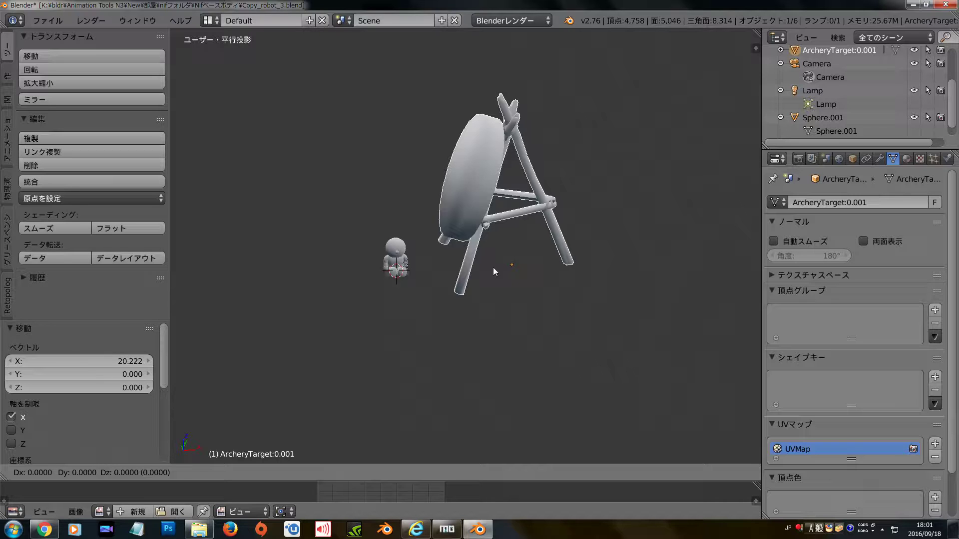
{"action": "key", "text": "x"}
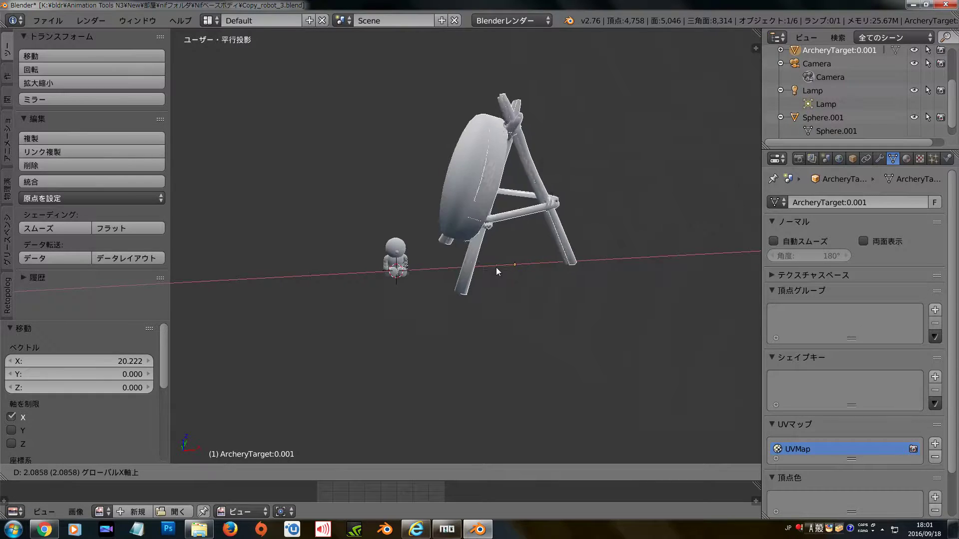
{"action": "left_click", "coordinate": [628, 267]}
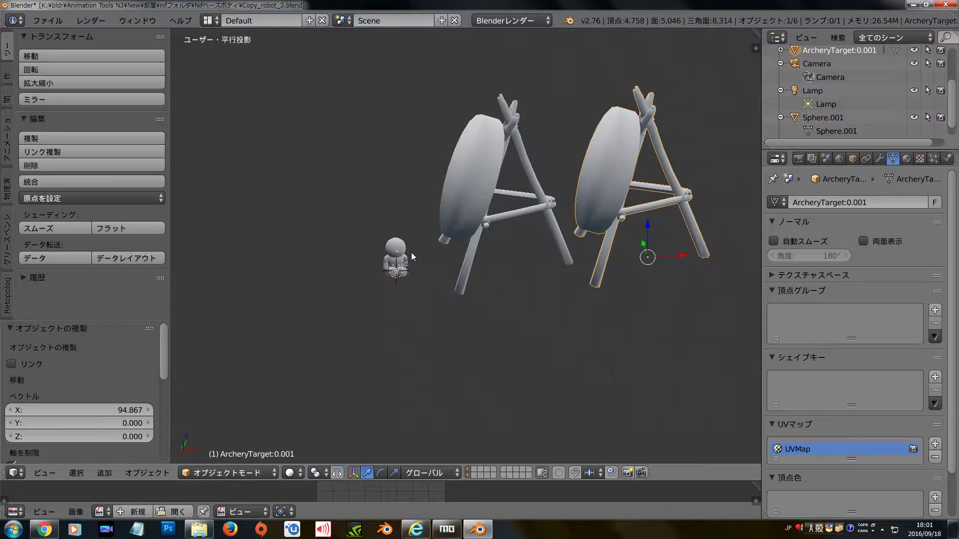
{"action": "scroll", "coordinate": [412, 256], "scroll_direction": "up", "scroll_amount": 1}
{"action": "scroll", "coordinate": [412, 250], "scroll_direction": "up", "scroll_amount": 1}
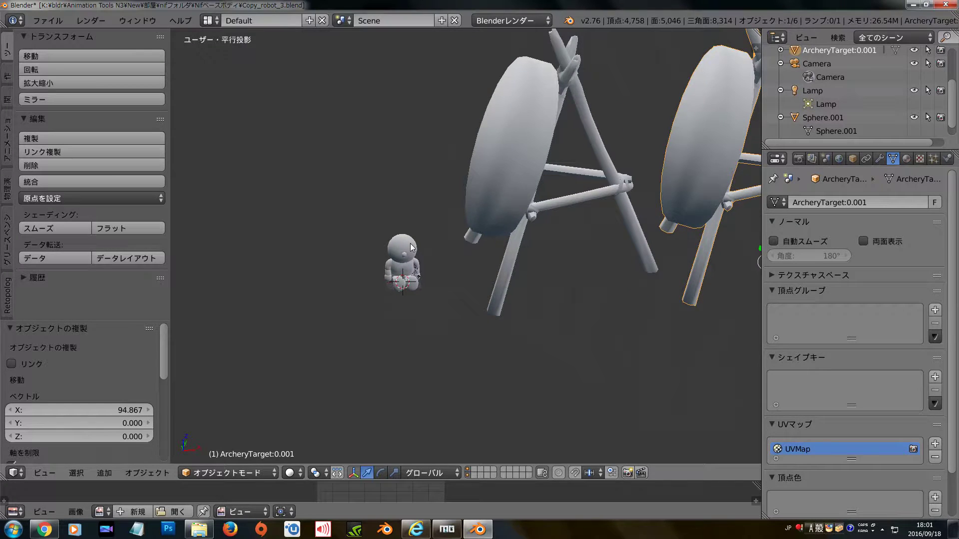
Step: Join the robot body into the left target ArcheryTarget:0 and enter Edit Mode
{"action": "right_click", "coordinate": [412, 247]}
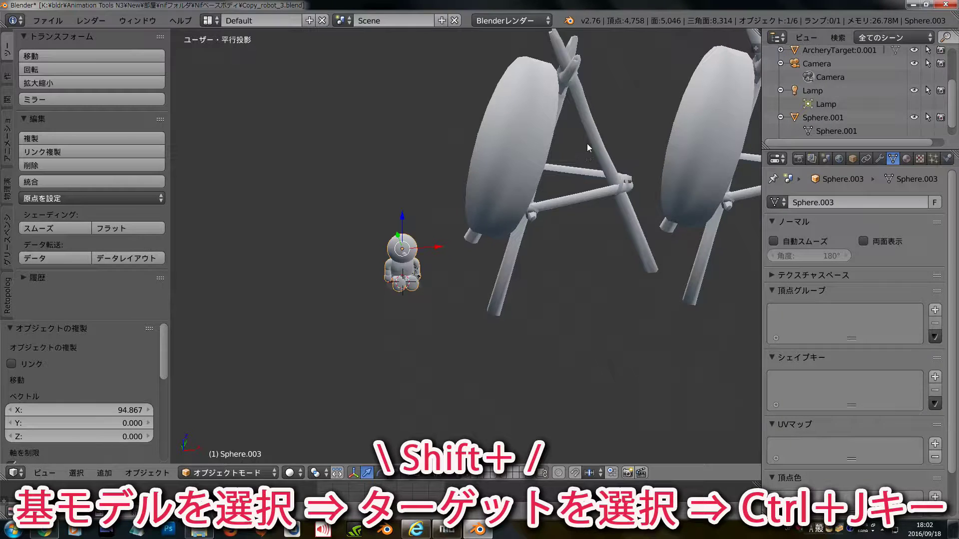
{"action": "right_click", "coordinate": [544, 149], "text": "shift"}
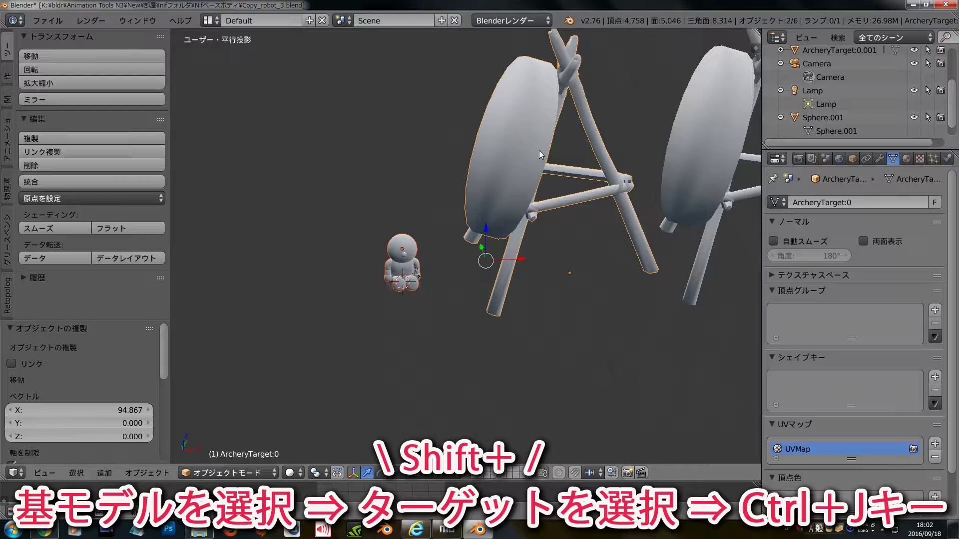
{"action": "key", "text": "ctrl+j"}
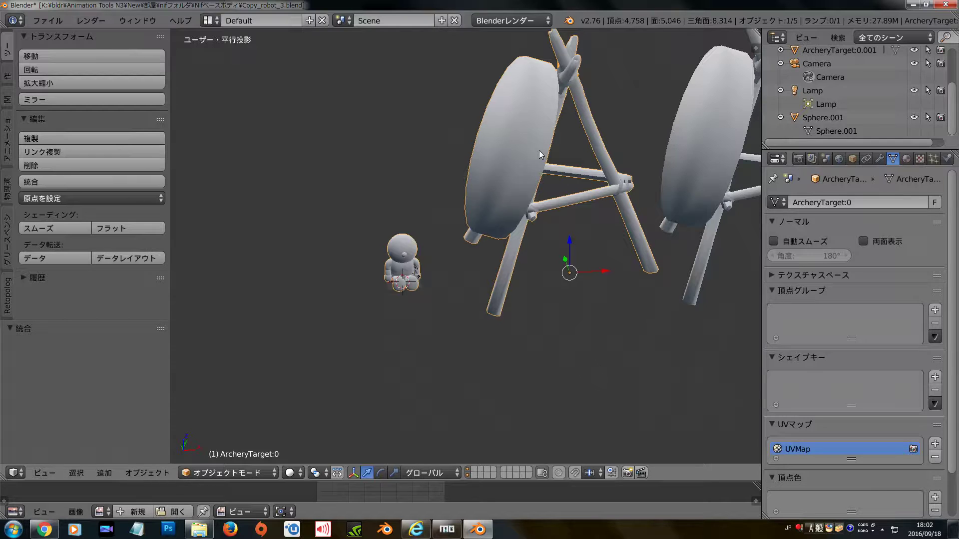
{"action": "key", "text": "Tab"}
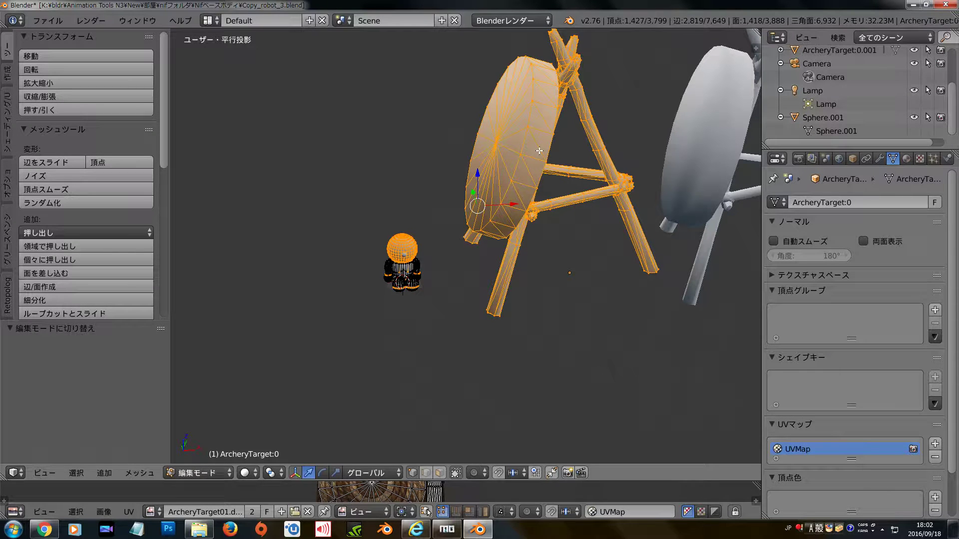
Step: In wireframe, lasso-select the target's geometry in ArcheryTarget:0 and delete its vertices
{"action": "key", "text": "a"}
{"action": "middle_click_drag", "start_coordinate": [539, 151], "coordinate": [512, 256], "text": "shift"}
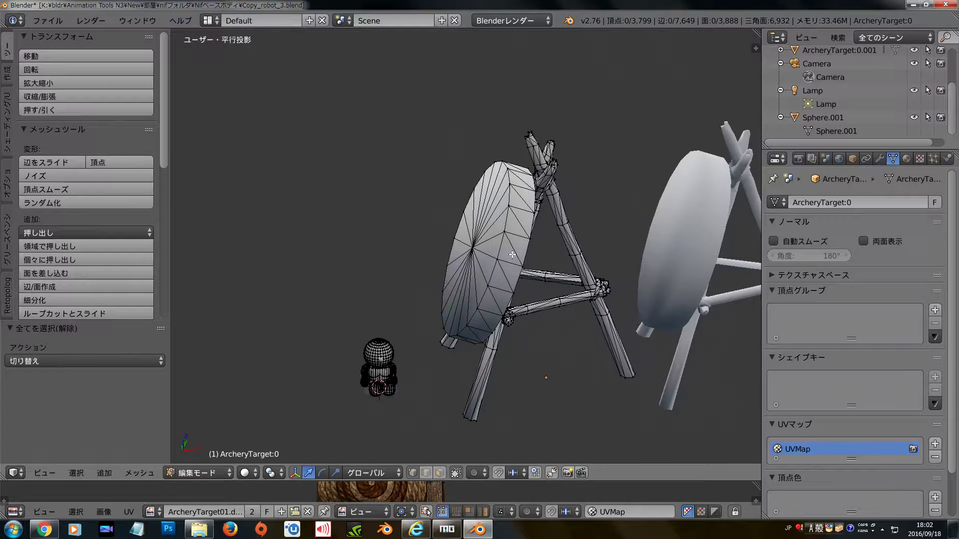
{"action": "key", "text": "z"}
{"action": "mouse_move", "coordinate": [425, 343]}
{"action": "left_mouse_down", "text": "ctrl"}
{"action": "mouse_move", "coordinate": [496, 464]}
{"action": "mouse_move", "coordinate": [661, 354]}
{"action": "mouse_move", "coordinate": [632, 200]}
{"action": "mouse_move", "coordinate": [606, 125]}
{"action": "mouse_move", "coordinate": [563, 94]}
{"action": "mouse_move", "coordinate": [493, 100]}
{"action": "mouse_move", "coordinate": [422, 143]}
{"action": "left_mouse_up", "text": "ctrl"}
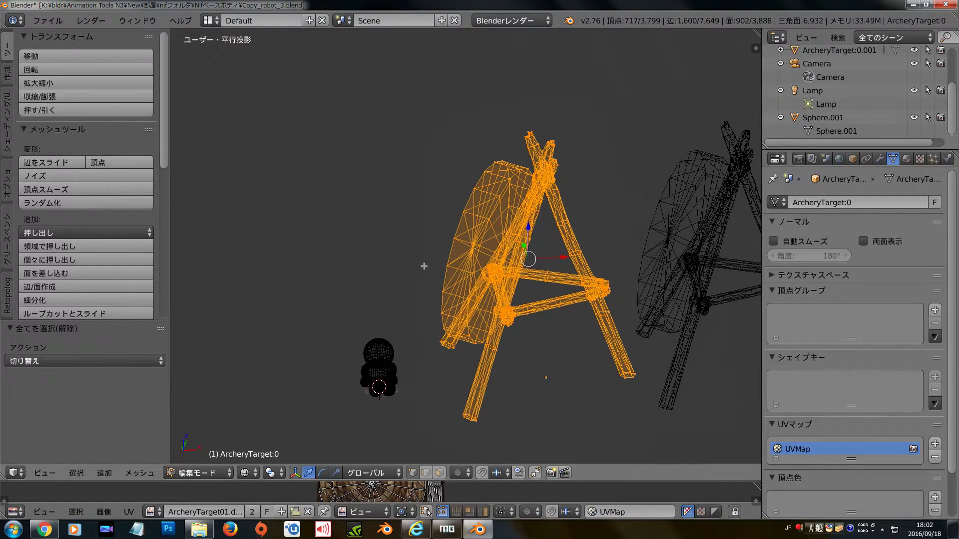
{"action": "middle_click_drag", "start_coordinate": [424, 263], "coordinate": [429, 216], "text": "shift"}
{"action": "scroll", "coordinate": [428, 216], "scroll_direction": "up", "scroll_amount": 4}
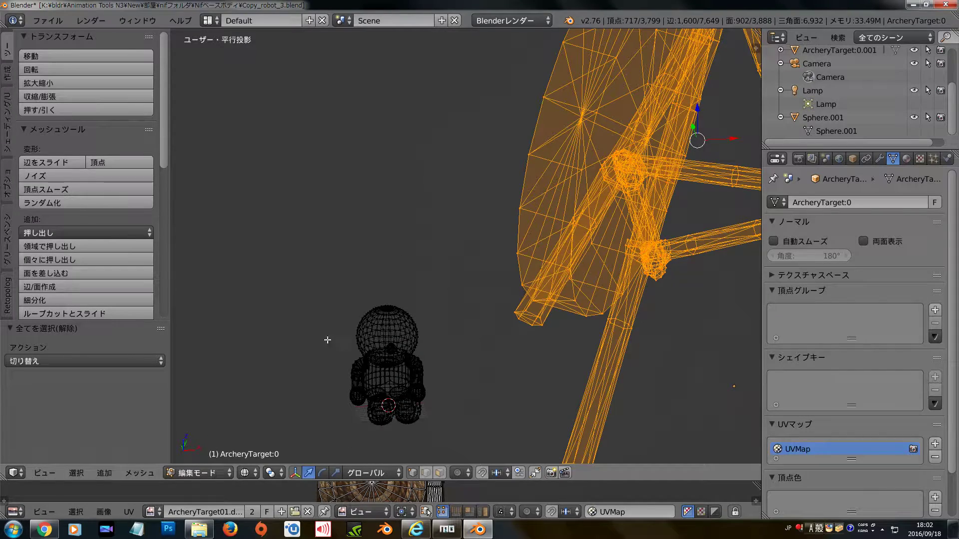
{"action": "scroll", "coordinate": [427, 408], "scroll_direction": "down", "scroll_amount": 3}
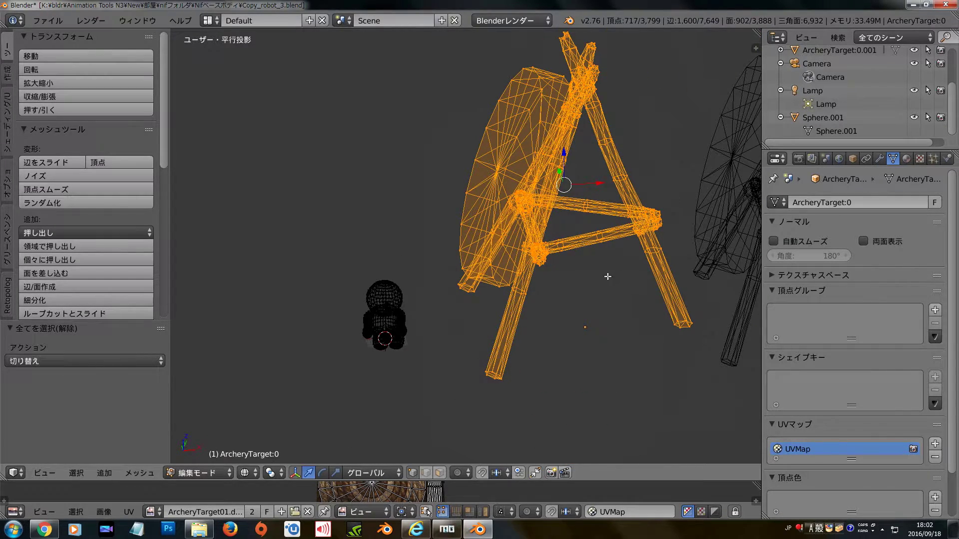
{"action": "middle_click_drag", "start_coordinate": [608, 276], "coordinate": [579, 329], "text": "shift"}
{"action": "key", "text": "x"}
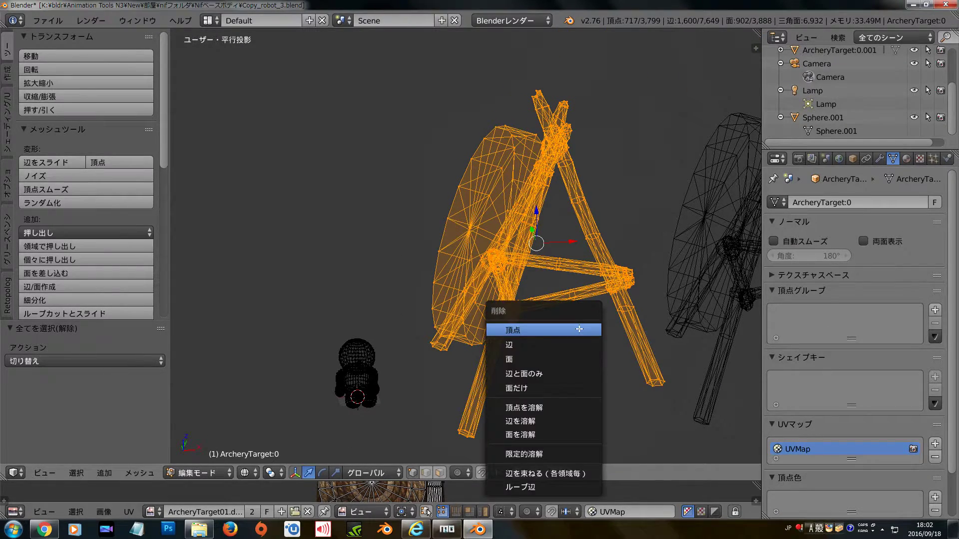
{"action": "left_click", "coordinate": [579, 330]}
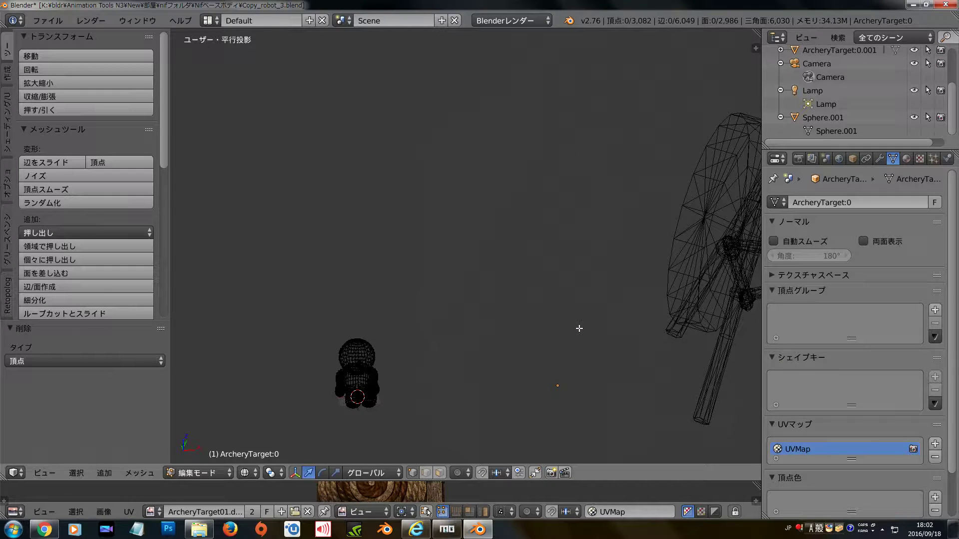
{"action": "mouse_move", "coordinate": [578, 327]}
{"action": "middle_mouse_down"}
{"action": "mouse_move", "coordinate": [516, 313]}
{"action": "mouse_move", "coordinate": [475, 322]}
{"action": "middle_mouse_up"}
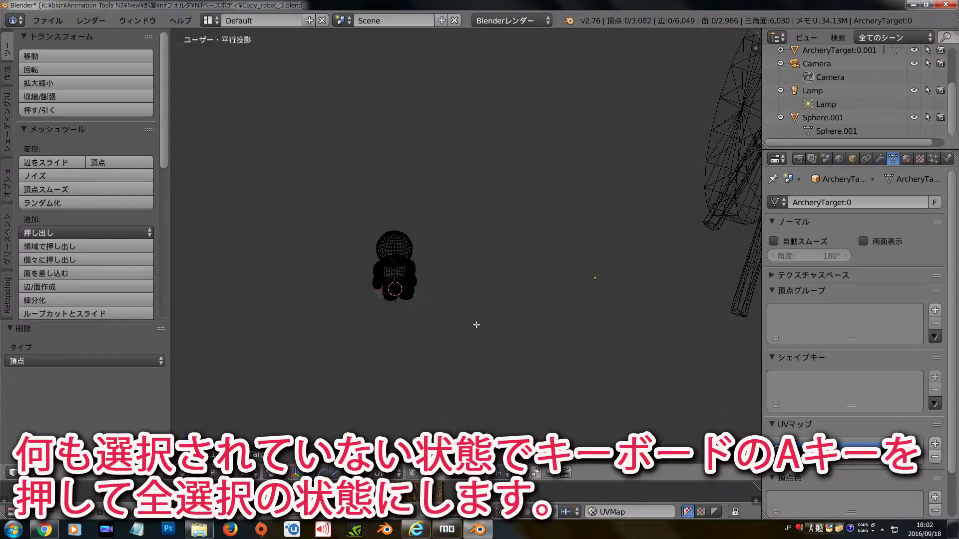
Step: Triangulate the whole robot mesh into 6,030 triangles and return to Object Mode
{"action": "scroll", "coordinate": [477, 319], "scroll_direction": "up", "scroll_amount": 5}
{"action": "scroll", "coordinate": [477, 319], "scroll_direction": "up", "scroll_amount": 2}
{"action": "key", "text": "z"}
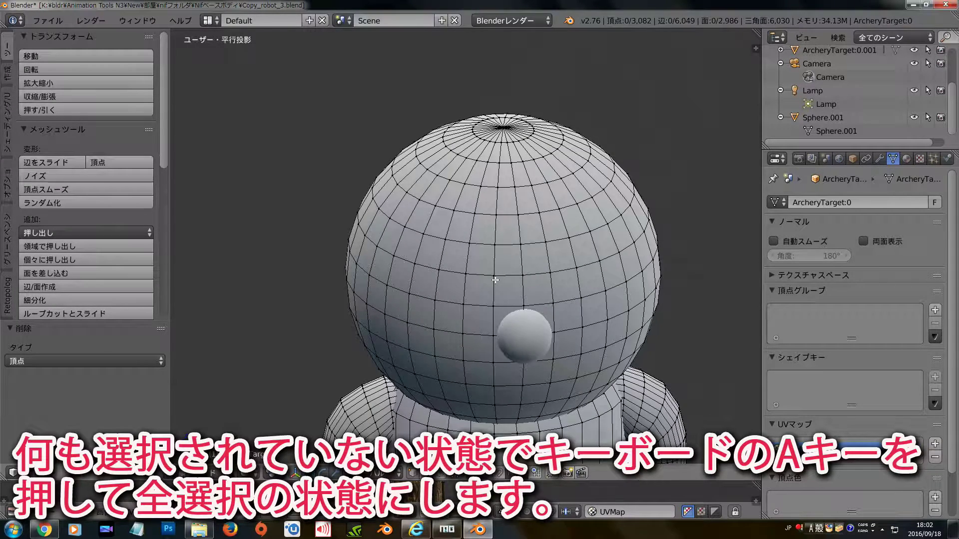
{"action": "scroll", "coordinate": [520, 276], "scroll_direction": "down", "scroll_amount": 4}
{"action": "key", "text": "a"}
{"action": "scroll", "coordinate": [519, 276], "scroll_direction": "down", "scroll_amount": 3}
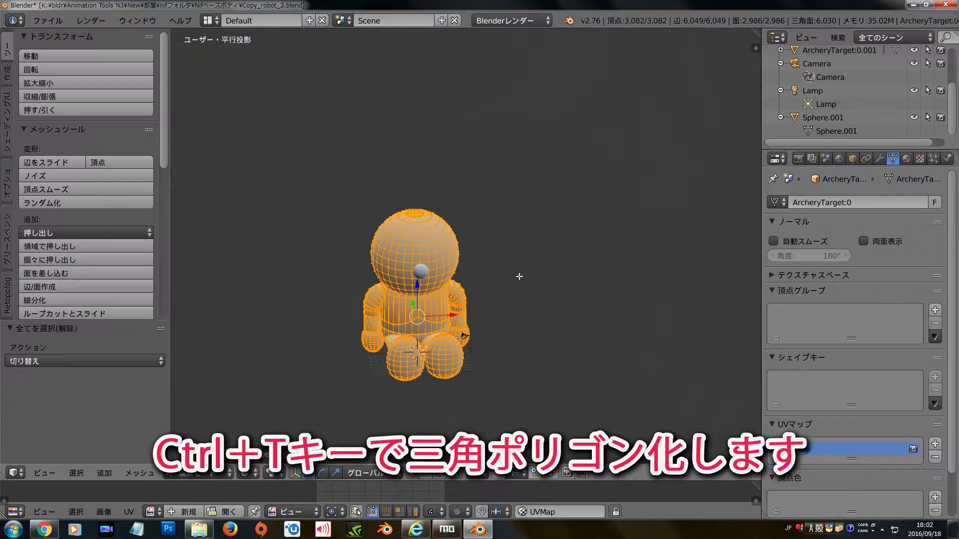
{"action": "key", "text": "ctrl+t"}
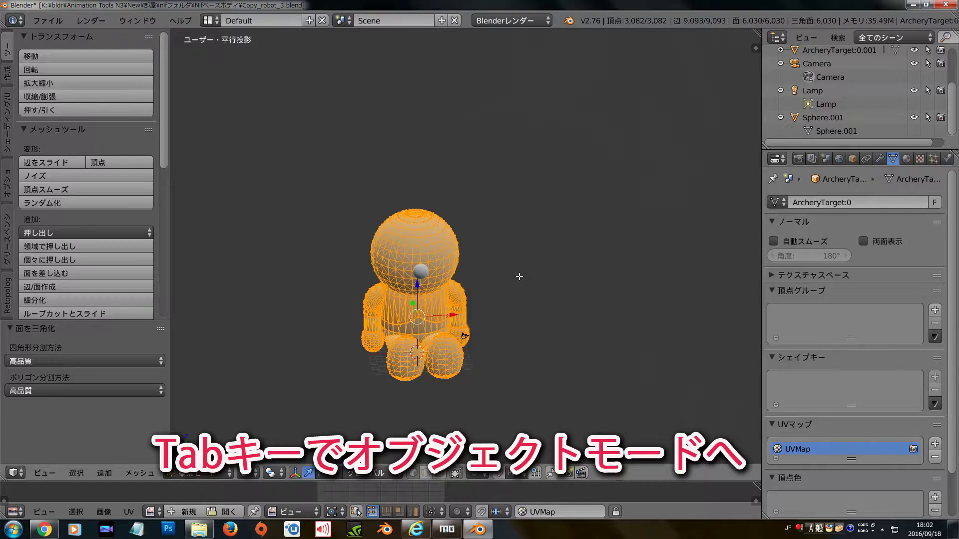
{"action": "key", "text": "Tab"}
Step: Shift the view toward the second target and select the nose Sphere.001
{"action": "scroll", "coordinate": [520, 276], "scroll_direction": "down", "scroll_amount": 2}
{"action": "middle_click_drag", "start_coordinate": [421, 286], "coordinate": [389, 287], "text": "shift"}
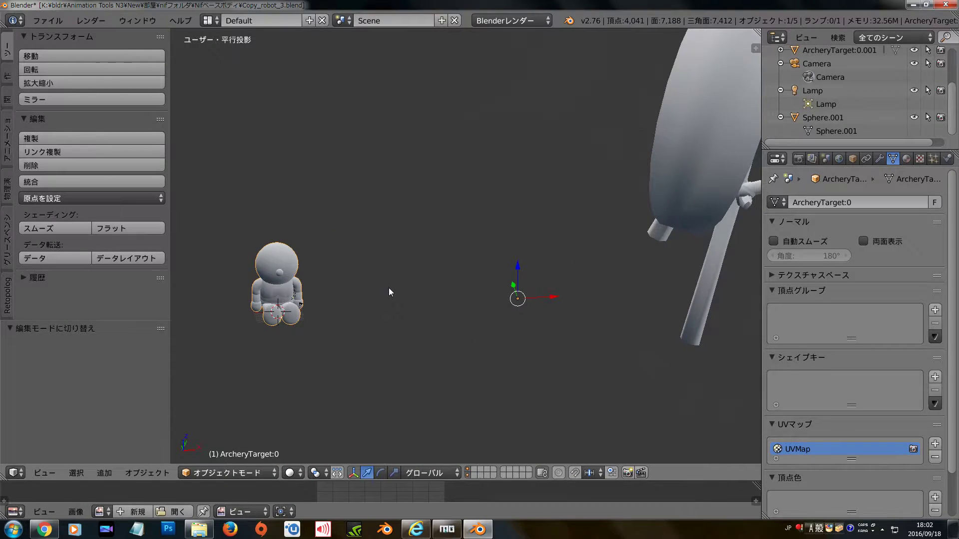
{"action": "left_click", "coordinate": [282, 280]}
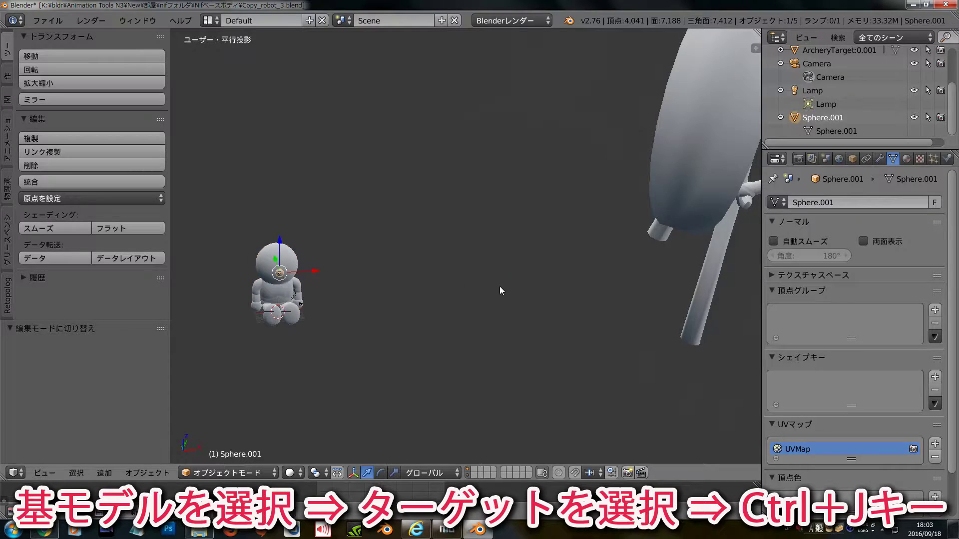
Step: Join nose Sphere.001 into the duplicate target ArcheryTarget:0.001 and enter Edit Mode
{"action": "middle_click_drag", "start_coordinate": [482, 284], "coordinate": [501, 287]}
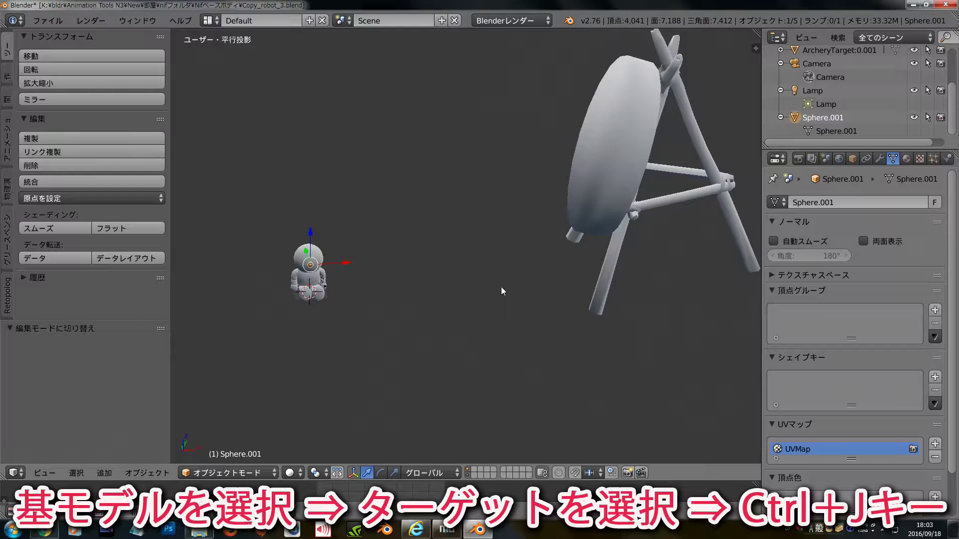
{"action": "right_click", "coordinate": [593, 214], "text": "shift"}
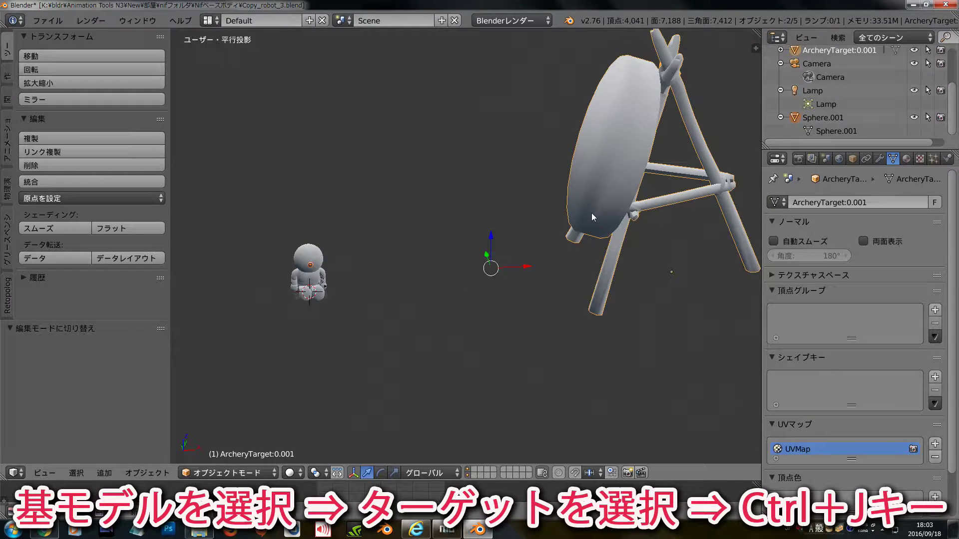
{"action": "key", "text": "ctrl+j"}
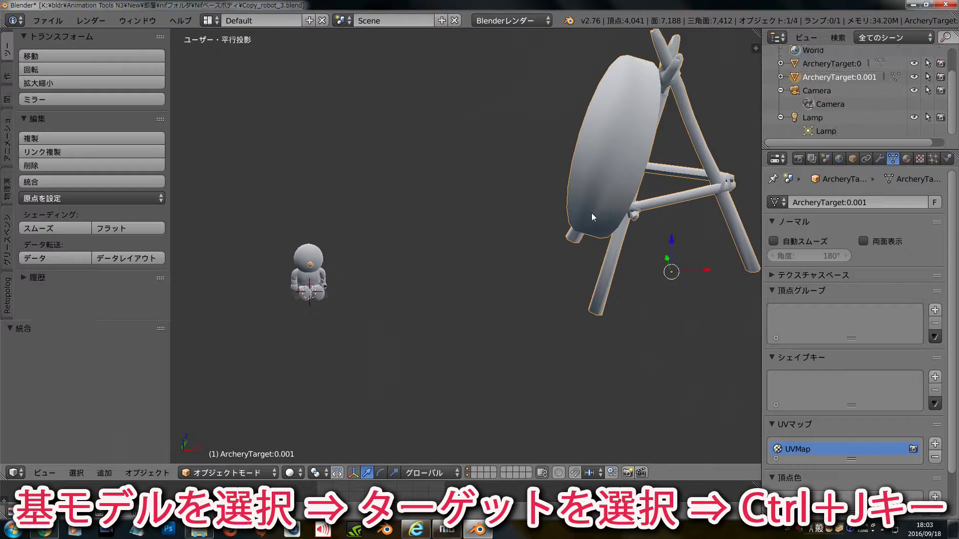
{"action": "key", "text": "Tab"}
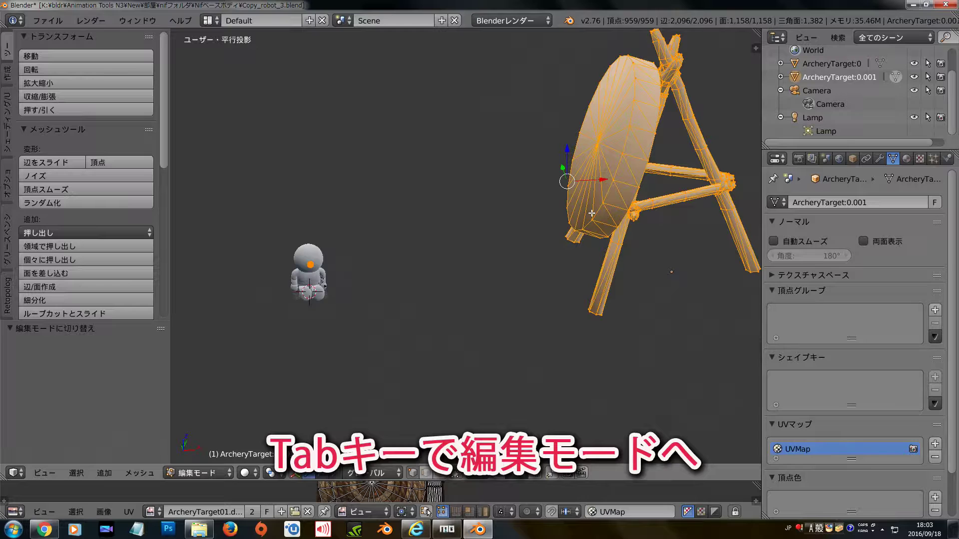
Step: Lasso-select the duplicate target's geometry in wireframe and delete it, leaving the 242-vertex nose
{"action": "key", "text": "a"}
{"action": "middle_click_drag", "start_coordinate": [591, 213], "coordinate": [557, 262], "text": "shift"}
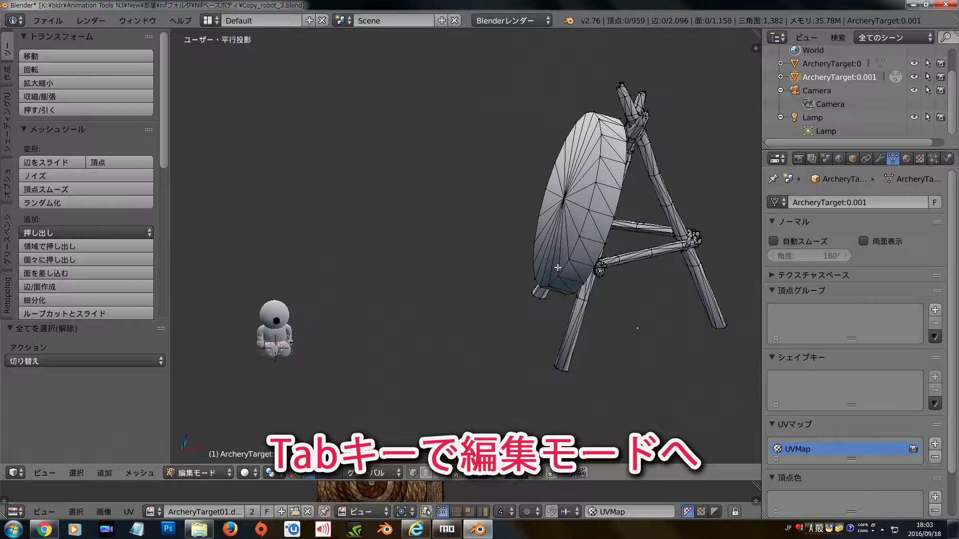
{"action": "key", "text": "z"}
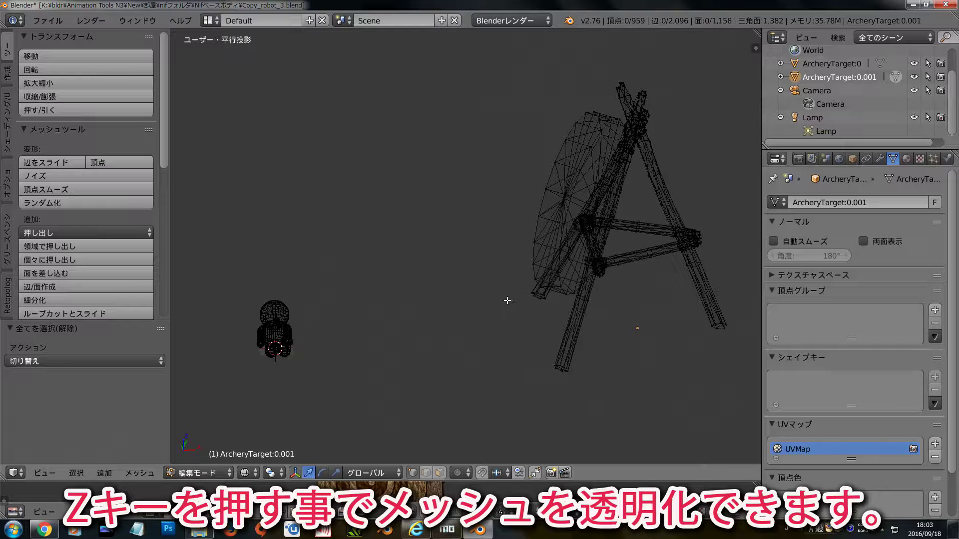
{"action": "mouse_move", "coordinate": [506, 301]}
{"action": "left_mouse_down", "text": "ctrl"}
{"action": "mouse_move", "coordinate": [736, 413]}
{"action": "mouse_move", "coordinate": [751, 146]}
{"action": "mouse_move", "coordinate": [661, 43]}
{"action": "mouse_move", "coordinate": [452, 110]}
{"action": "left_mouse_up", "text": "ctrl"}
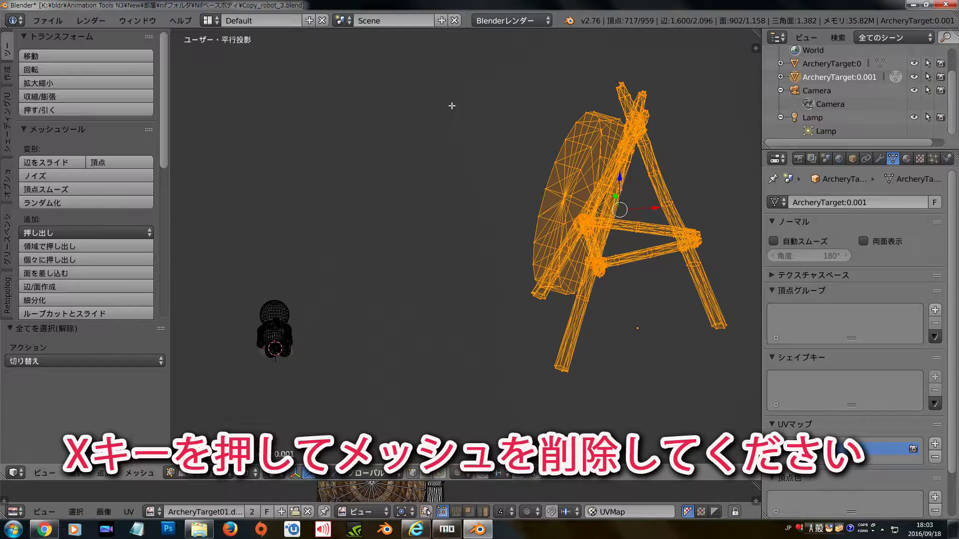
{"action": "key", "text": "x"}
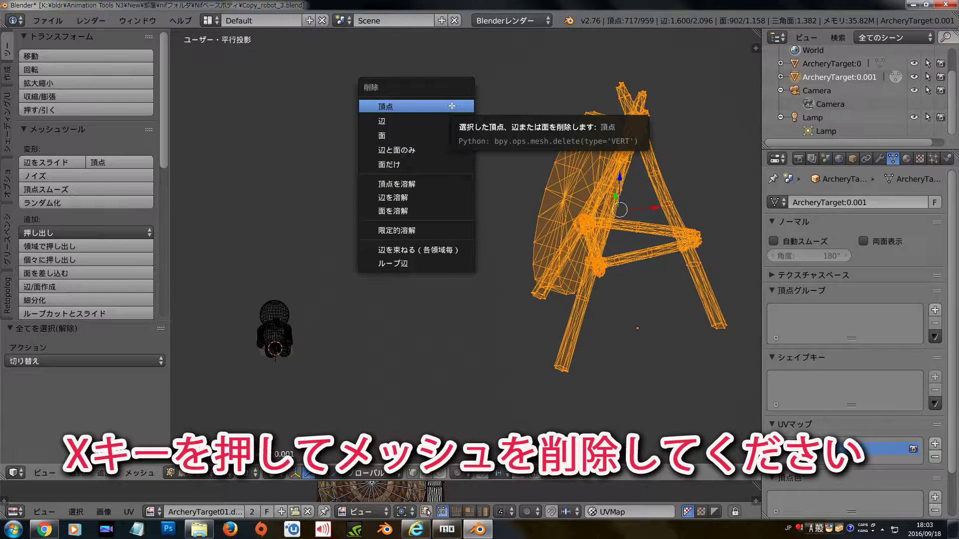
{"action": "left_click", "coordinate": [451, 106]}
{"action": "key", "text": "Home"}
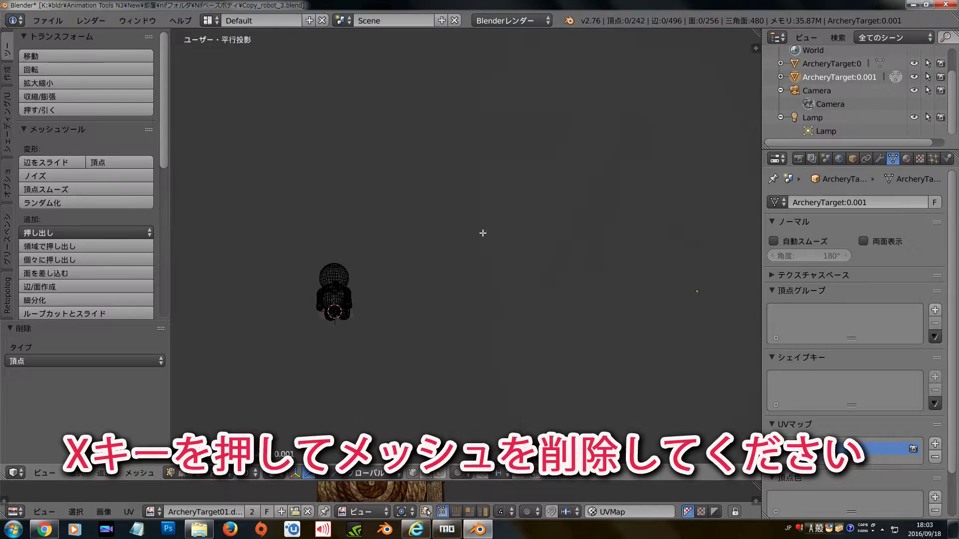
{"action": "scroll", "coordinate": [452, 345], "scroll_direction": "up", "scroll_amount": 8}
Step: Triangulate every face of the nose sphere ArcheryTarget:0.001 and return to Object Mode
{"action": "scroll", "coordinate": [561, 321], "scroll_direction": "up", "scroll_amount": 4}
{"action": "middle_click_drag", "start_coordinate": [561, 322], "coordinate": [335, 315], "text": "shift"}
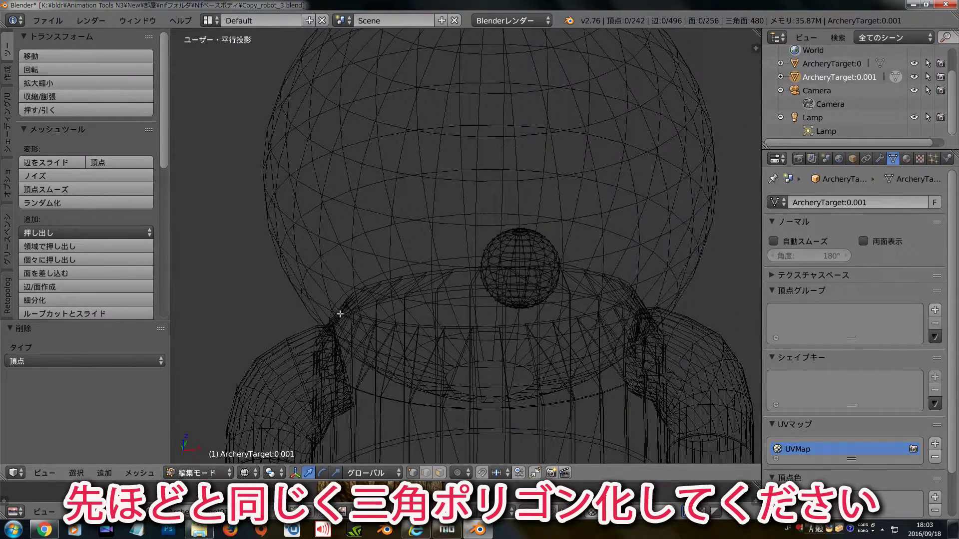
{"action": "scroll", "coordinate": [382, 318], "scroll_direction": "up", "scroll_amount": 2}
{"action": "key", "text": "z"}
{"action": "key", "text": "KP_Decimal"}
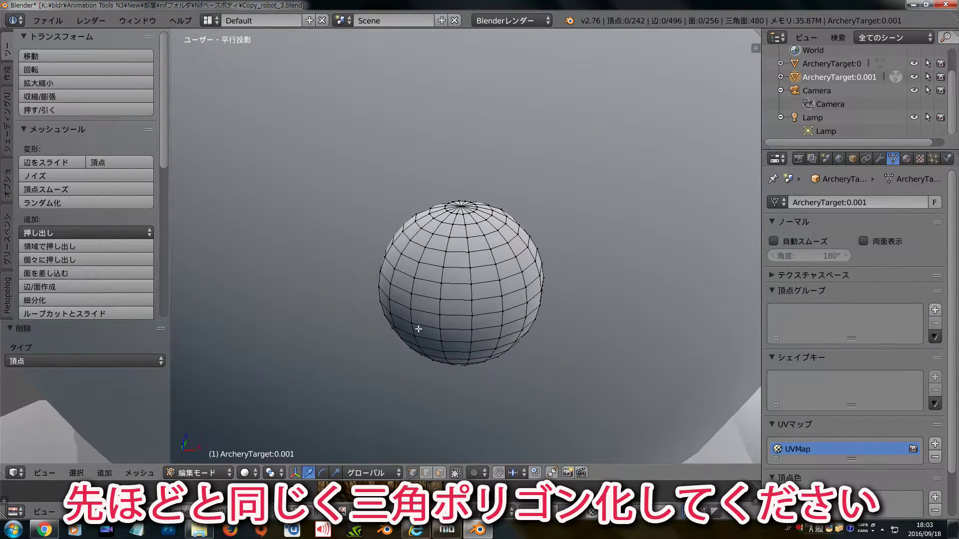
{"action": "key", "text": "a"}
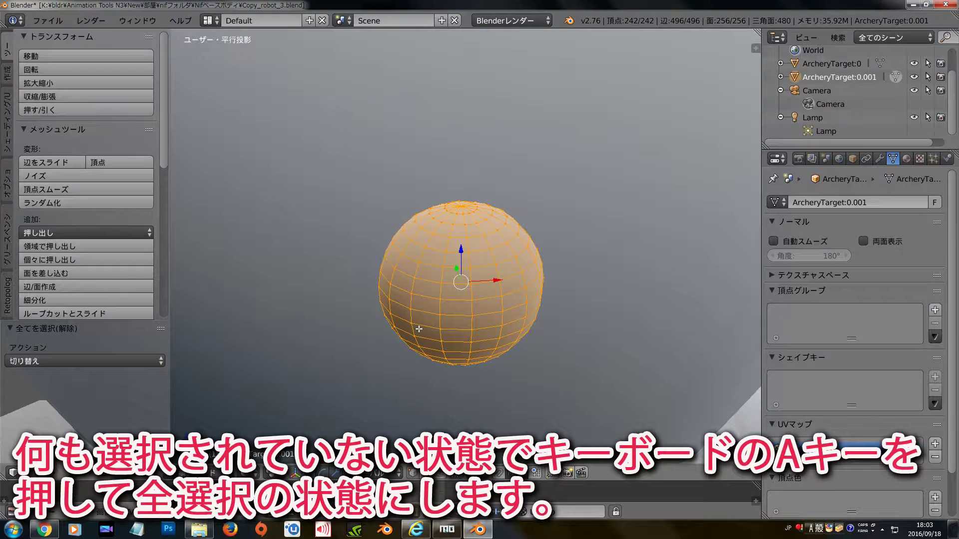
{"action": "key", "text": "ctrl+t"}
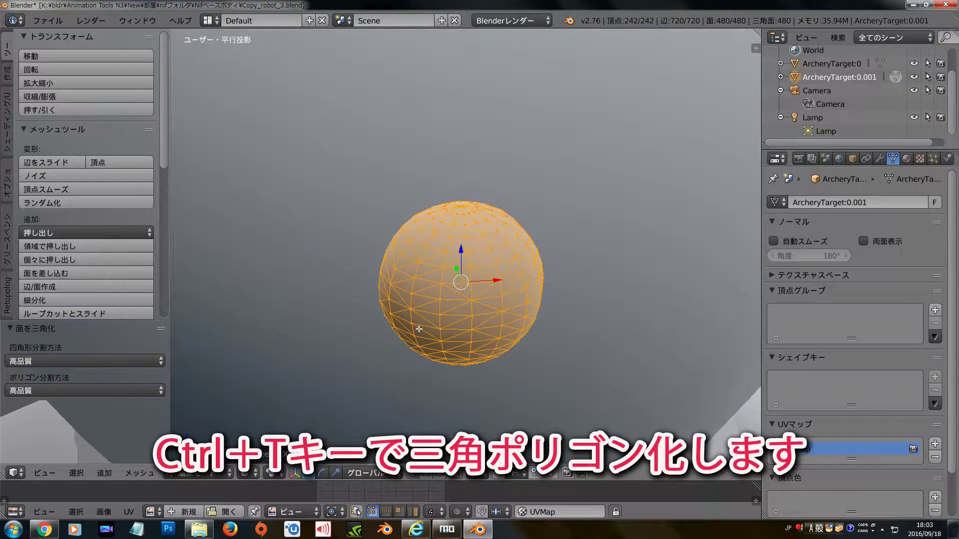
{"action": "key", "text": "Tab"}
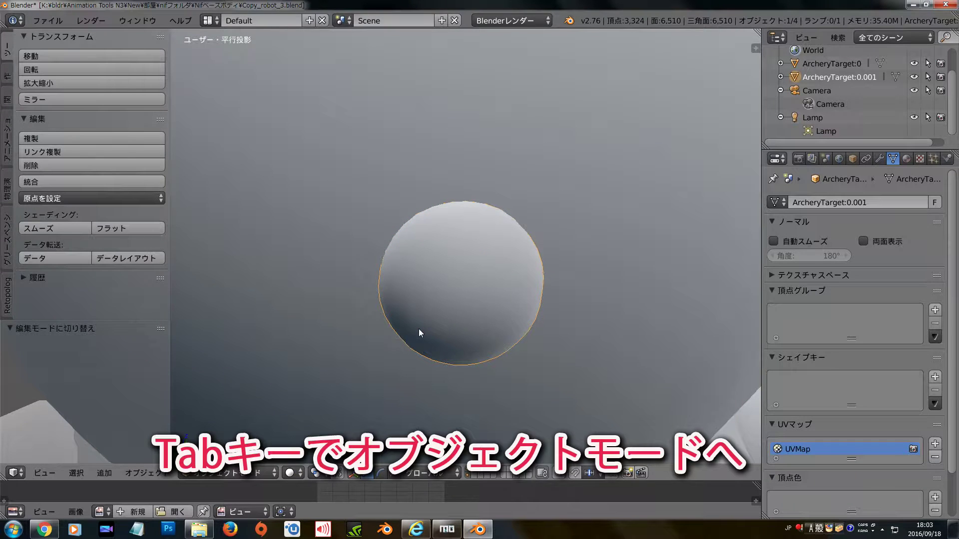
Step: Select the robot's body object ArcheryTarget:0 in the viewport
{"action": "scroll", "coordinate": [419, 328], "scroll_direction": "down", "scroll_amount": 5}
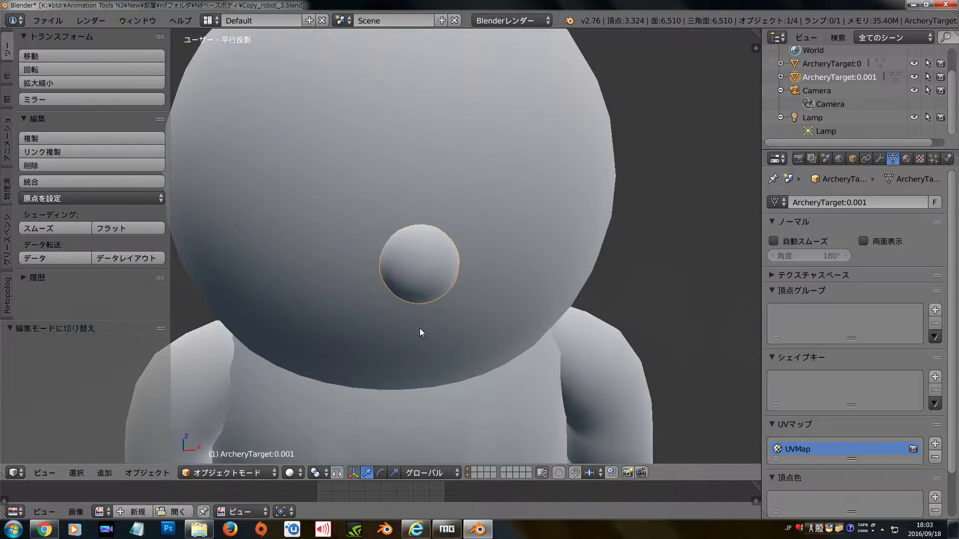
{"action": "scroll", "coordinate": [419, 328], "scroll_direction": "down", "scroll_amount": 4}
{"action": "scroll", "coordinate": [419, 327], "scroll_direction": "down", "scroll_amount": 4}
{"action": "scroll", "coordinate": [420, 328], "scroll_direction": "down", "scroll_amount": 3}
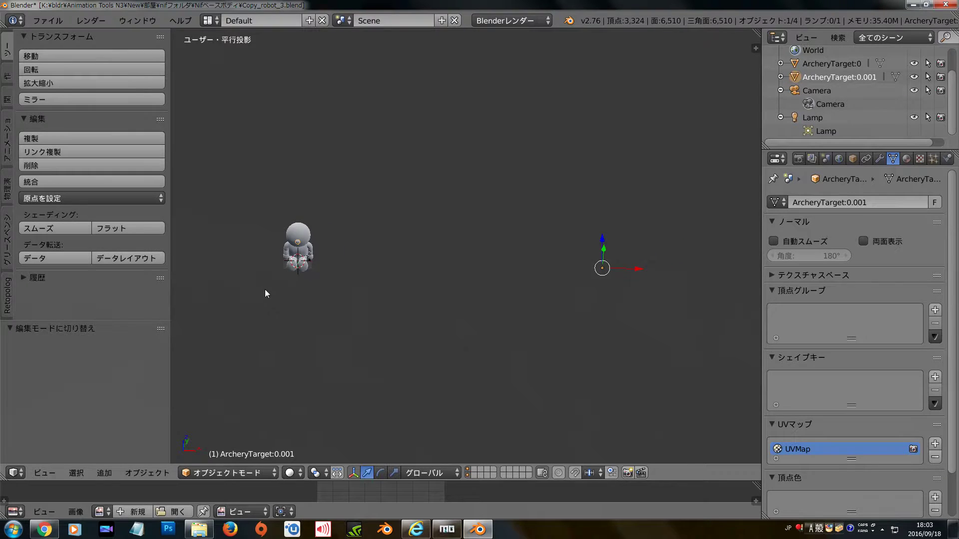
{"action": "middle_click_drag", "start_coordinate": [376, 300], "coordinate": [230, 250], "text": "shift"}
{"action": "scroll", "coordinate": [224, 248], "scroll_direction": "up", "scroll_amount": 2}
{"action": "right_click", "coordinate": [258, 244]}
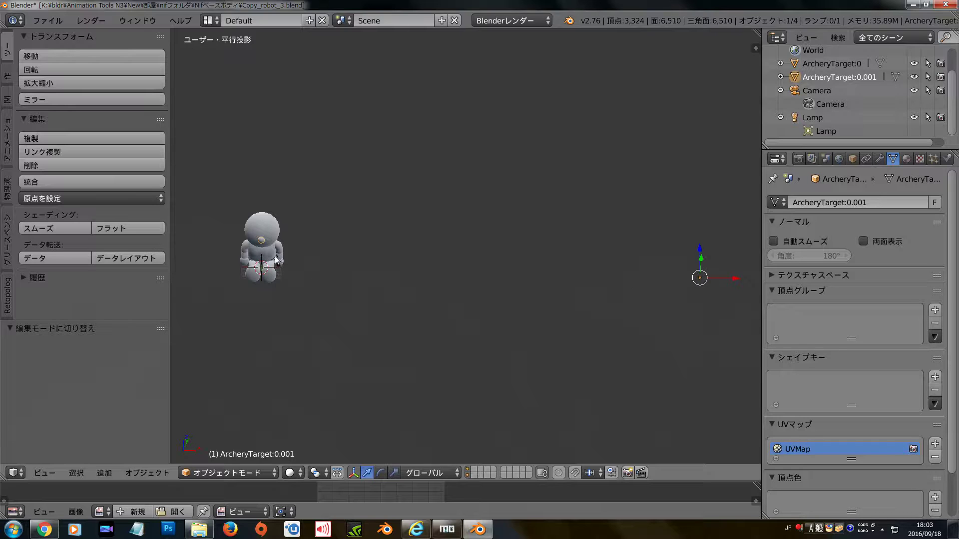
{"action": "right_click", "coordinate": [275, 257]}
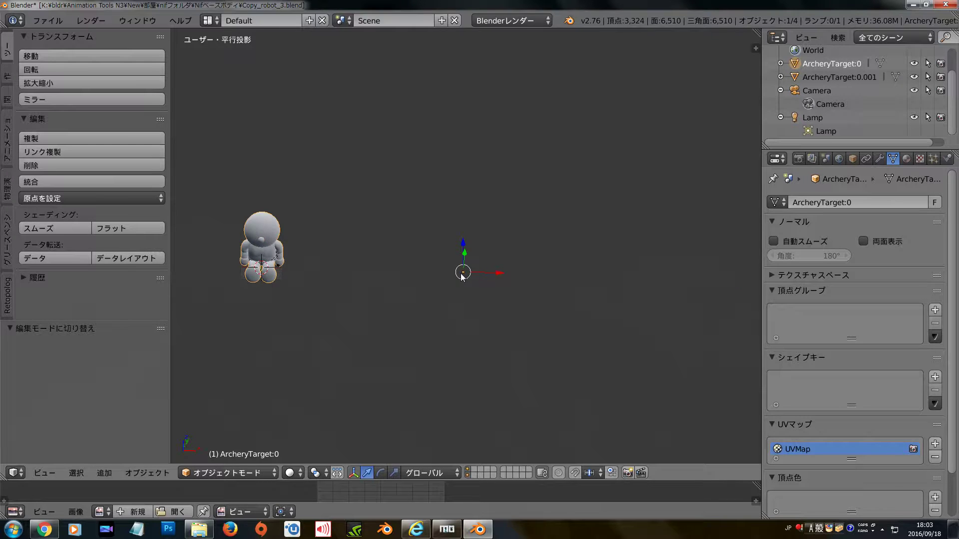
Step: Add the nose object ArcheryTarget:0.001 to the selection alongside the body
{"action": "scroll", "coordinate": [462, 277], "scroll_direction": "down", "scroll_amount": 2}
{"action": "scroll", "coordinate": [461, 274], "scroll_direction": "down", "scroll_amount": 1}
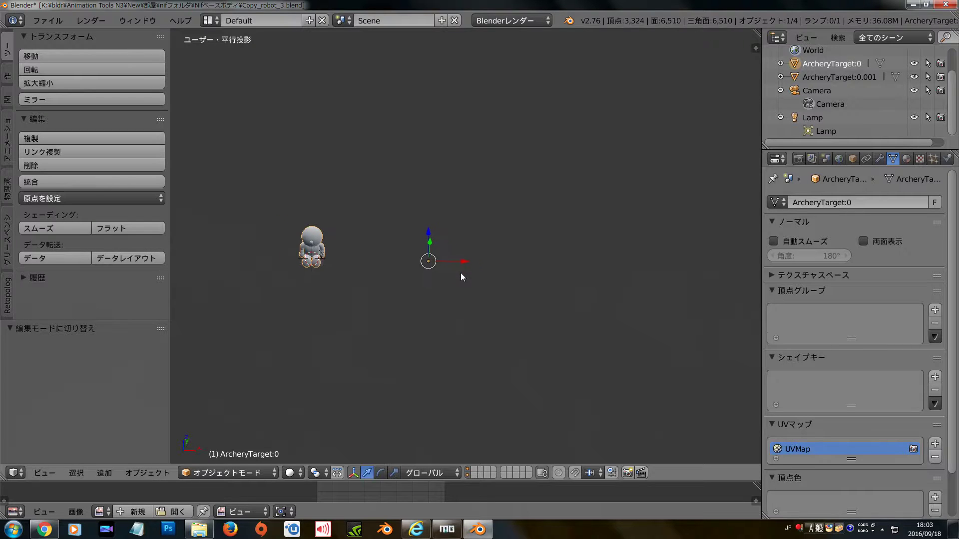
{"action": "scroll", "coordinate": [312, 250], "scroll_direction": "up", "scroll_amount": 3}
{"action": "middle_click_drag", "start_coordinate": [312, 250], "coordinate": [516, 280], "text": "shift"}
{"action": "scroll", "coordinate": [516, 280], "scroll_direction": "up", "scroll_amount": 3}
{"action": "scroll", "coordinate": [490, 328], "scroll_direction": "up", "scroll_amount": 2}
{"action": "mouse_move", "coordinate": [491, 327]}
{"action": "middle_mouse_down"}
{"action": "mouse_move", "coordinate": [428, 314]}
{"action": "mouse_move", "coordinate": [419, 342]}
{"action": "mouse_move", "coordinate": [433, 256]}
{"action": "mouse_move", "coordinate": [429, 290]}
{"action": "mouse_move", "coordinate": [426, 271]}
{"action": "middle_mouse_up"}
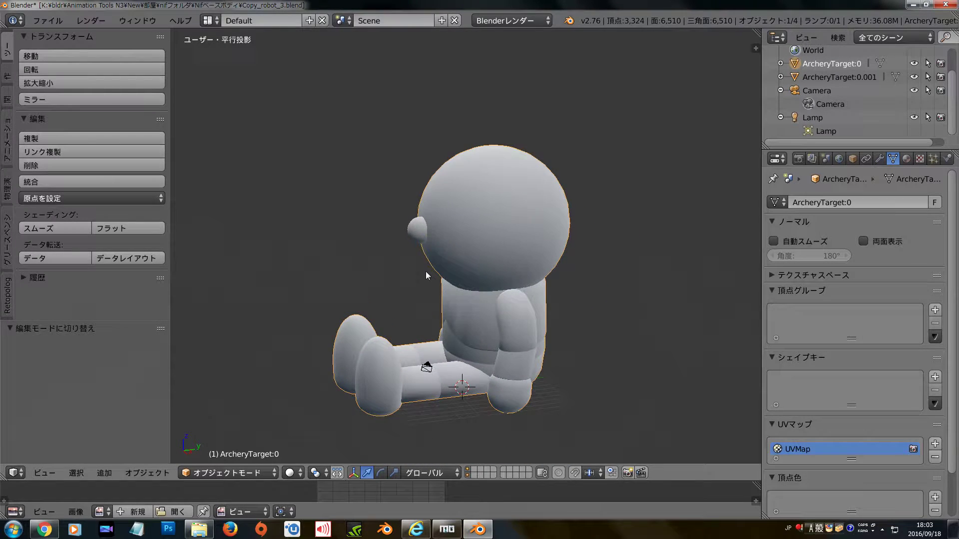
{"action": "right_click", "coordinate": [409, 231], "text": "shift"}
{"action": "scroll", "coordinate": [409, 231], "scroll_direction": "down", "scroll_amount": 2}
{"action": "scroll", "coordinate": [415, 264], "scroll_direction": "down", "scroll_amount": 3}
{"action": "scroll", "coordinate": [423, 303], "scroll_direction": "down", "scroll_amount": 2}
{"action": "middle_click_drag", "start_coordinate": [422, 304], "coordinate": [487, 316]}
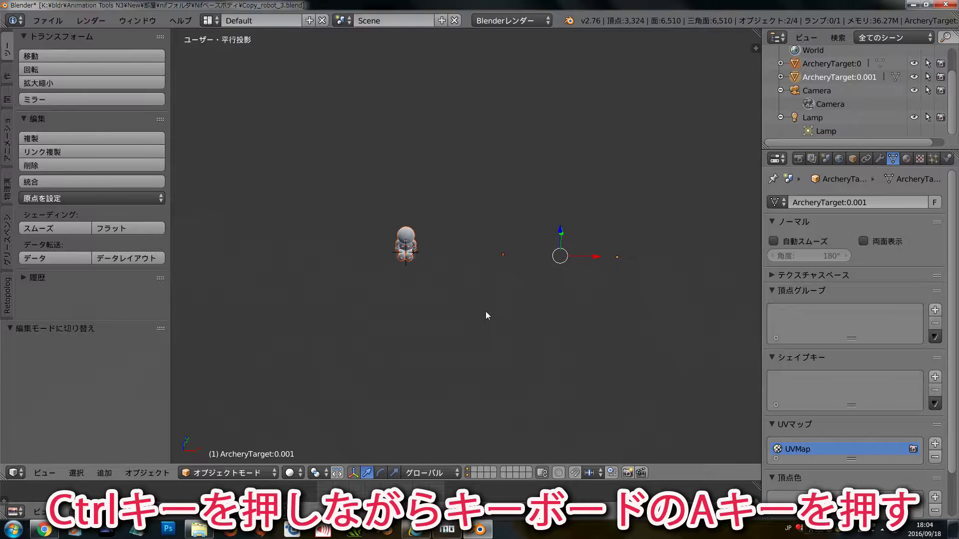
Step: Apply location, rotation and scale to both selected robot objects
{"action": "key", "text": "ctrl+a"}
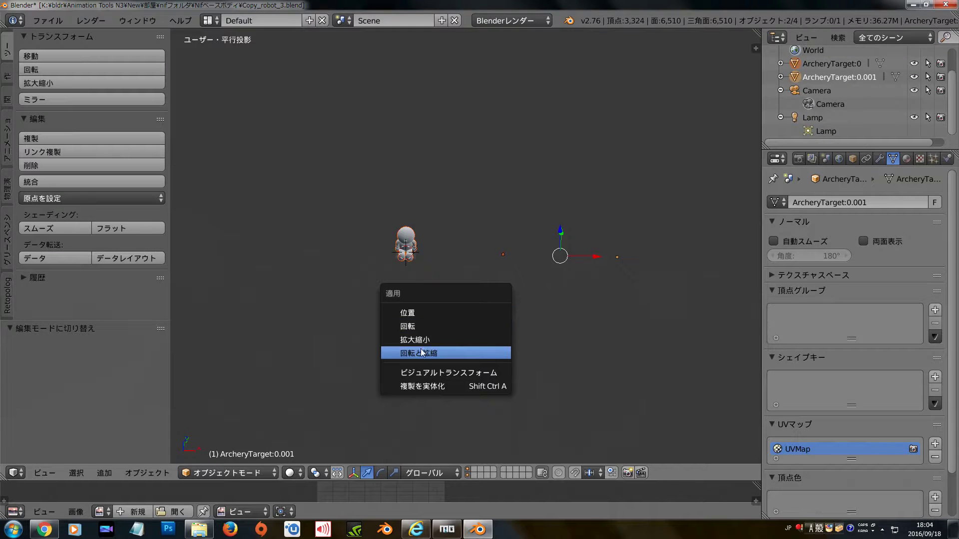
{"action": "left_click", "coordinate": [418, 353]}
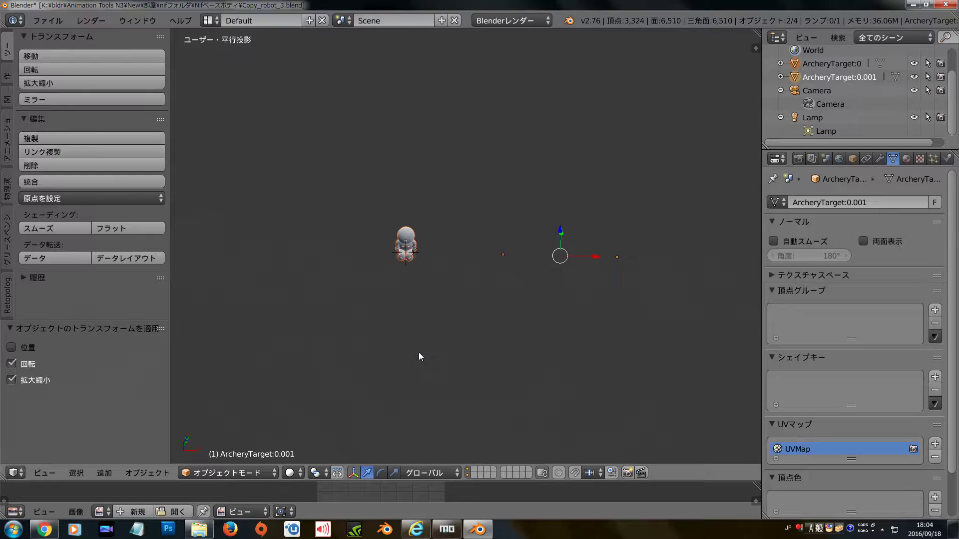
{"action": "left_click", "coordinate": [11, 348]}
{"action": "key", "text": "KP_Decimal"}
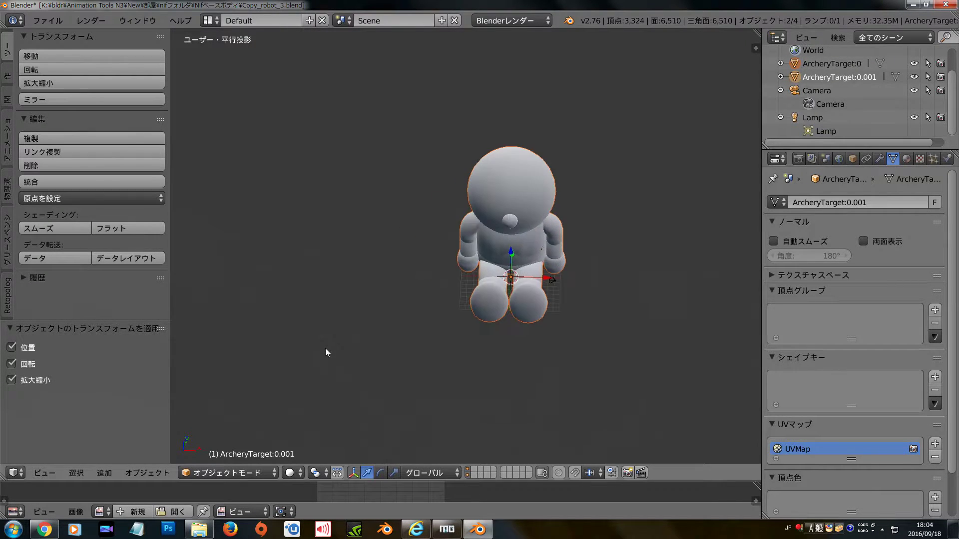
{"action": "mouse_move", "coordinate": [351, 341]}
{"action": "middle_mouse_down"}
{"action": "mouse_move", "coordinate": [427, 304]}
{"action": "mouse_move", "coordinate": [368, 317]}
{"action": "mouse_move", "coordinate": [435, 321]}
{"action": "middle_mouse_up"}
{"action": "scroll", "coordinate": [427, 305], "scroll_direction": "up", "scroll_amount": 2}
{"action": "scroll", "coordinate": [402, 313], "scroll_direction": "up", "scroll_amount": 2}
{"action": "scroll", "coordinate": [435, 321], "scroll_direction": "down", "scroll_amount": 3}
{"action": "middle_click_drag", "start_coordinate": [553, 300], "coordinate": [319, 322], "text": "shift"}
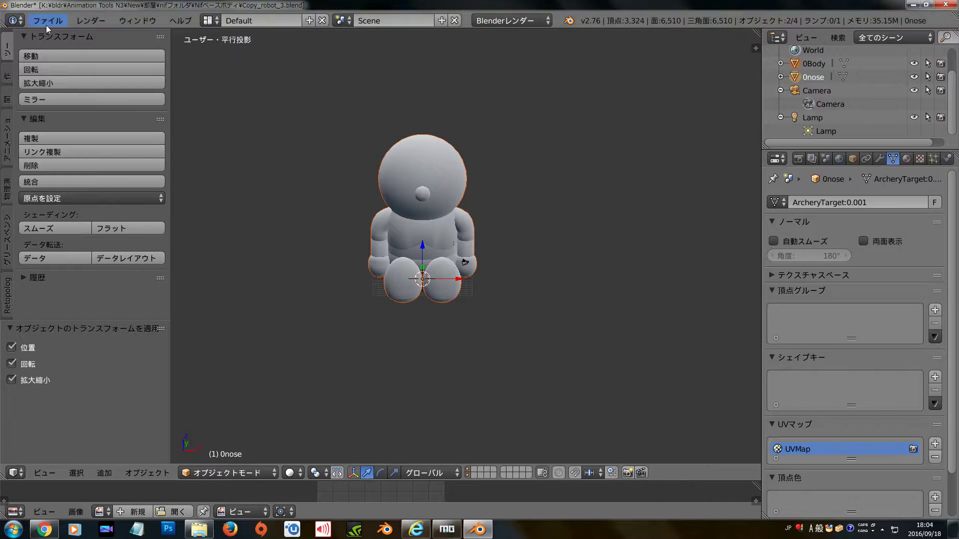
Step: Export the robot as a Skyrim NetImmerse/Gamebryo file named Copy_robot_3.nif
{"action": "left_click", "coordinate": [47, 25]}
{"action": "mouse_move", "coordinate": [112, 277]}
{"action": "left_click", "coordinate": [281, 379]}
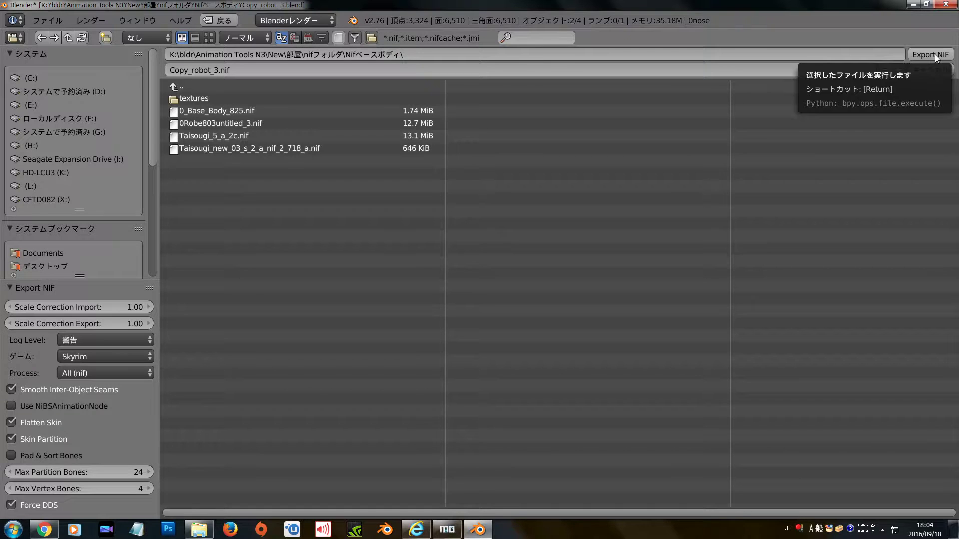
{"action": "left_click", "coordinate": [935, 58]}
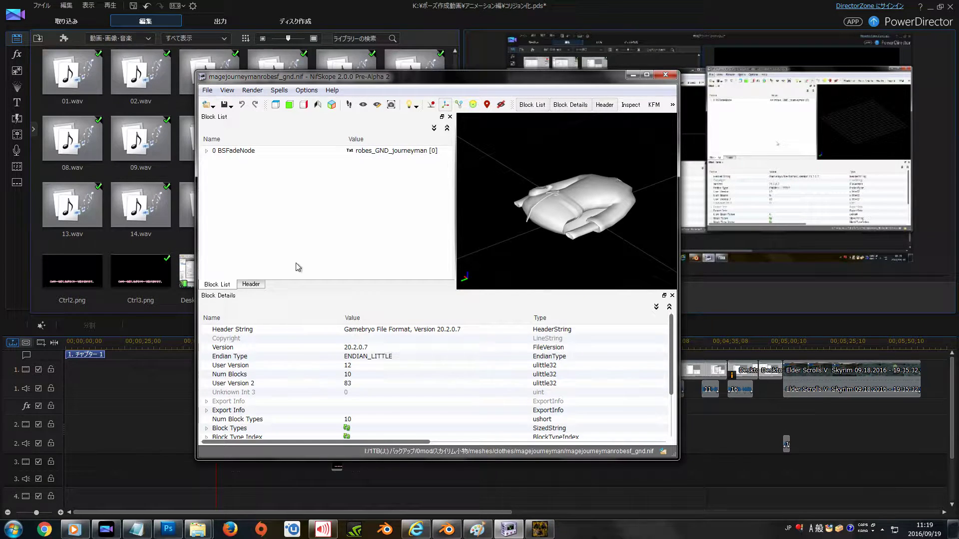
Step: Delete the robe's NiTriShape mesh block and save the file as a new collision base NIF
{"action": "left_click", "coordinate": [223, 156]}
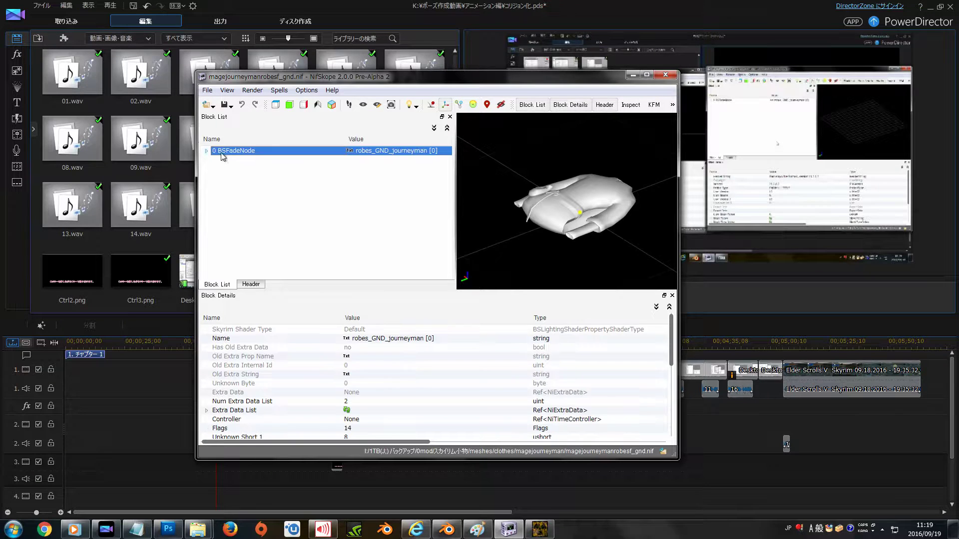
{"action": "scroll", "coordinate": [555, 212], "scroll_direction": "up", "scroll_amount": 2}
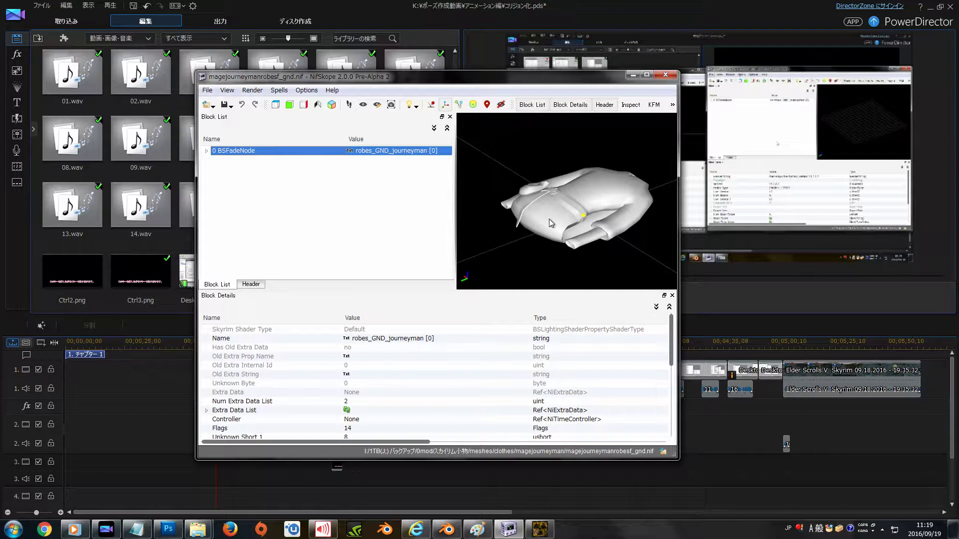
{"action": "left_click", "coordinate": [549, 220]}
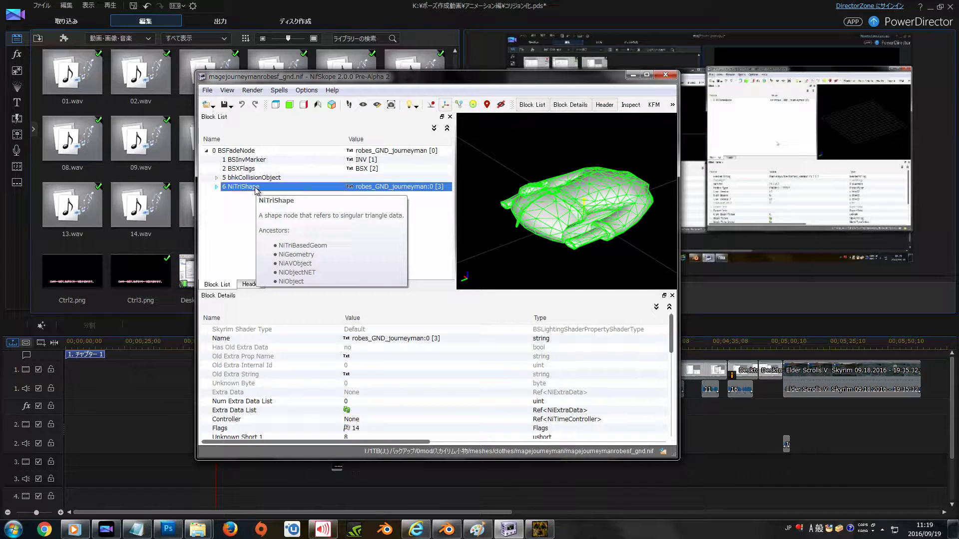
{"action": "key", "text": "ctrl+Delete"}
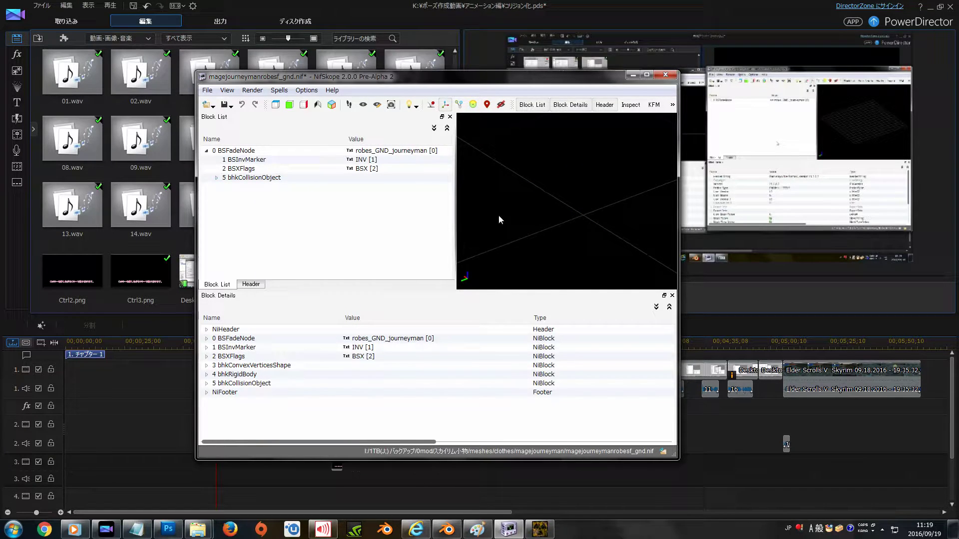
{"action": "left_click", "coordinate": [205, 92]}
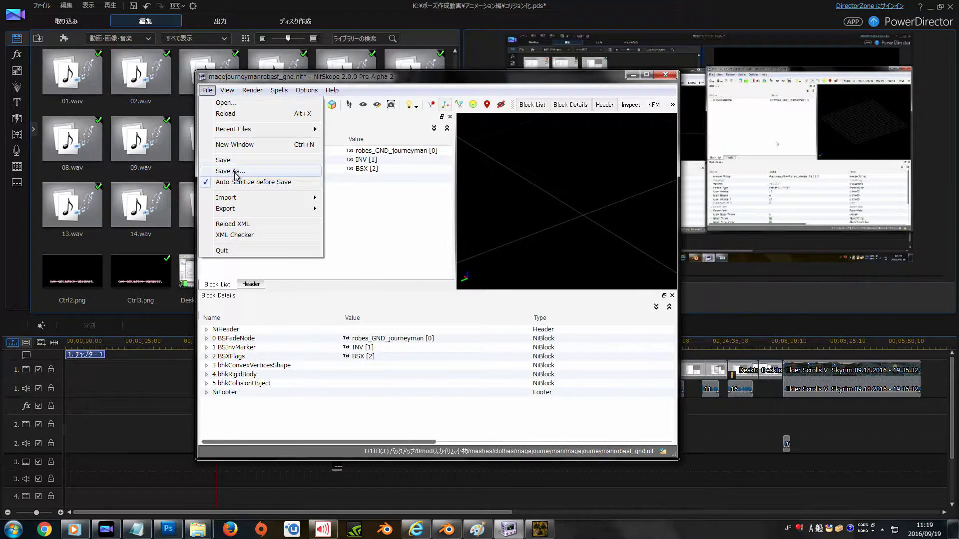
{"action": "left_click", "coordinate": [235, 172]}
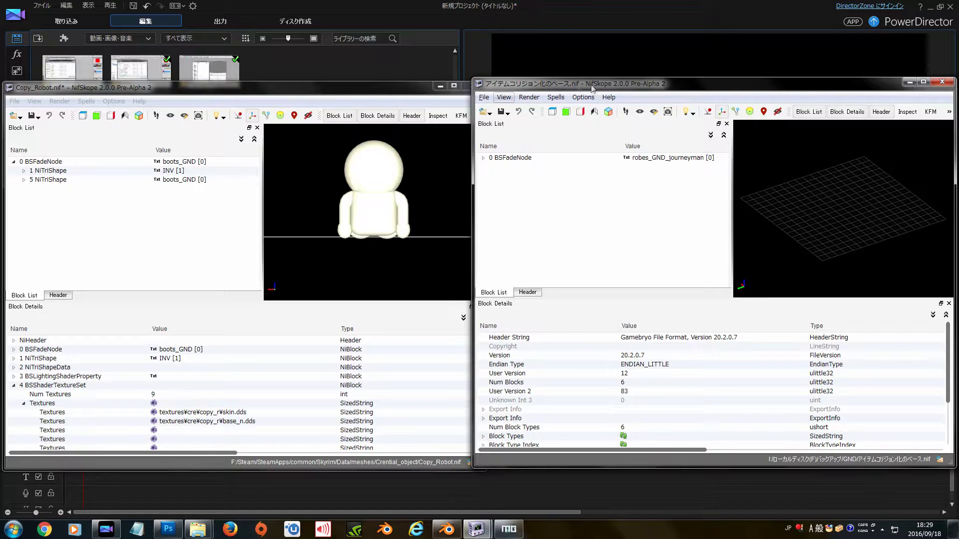
Step: Inspect the base file's BSInvMarker, BSXFlags and collision blocks, and Copy_Robot's INV and boots_GND shapes
{"action": "mouse_move", "coordinate": [817, 211]}
{"action": "left_mouse_down"}
{"action": "mouse_move", "coordinate": [800, 188]}
{"action": "mouse_move", "coordinate": [816, 200]}
{"action": "left_mouse_up"}
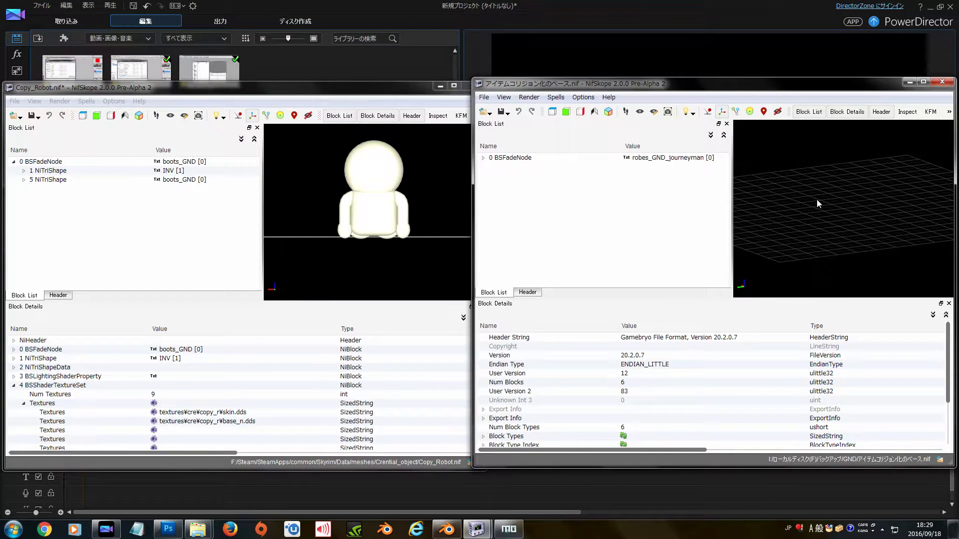
{"action": "left_click", "coordinate": [483, 158]}
{"action": "left_click", "coordinate": [513, 168]}
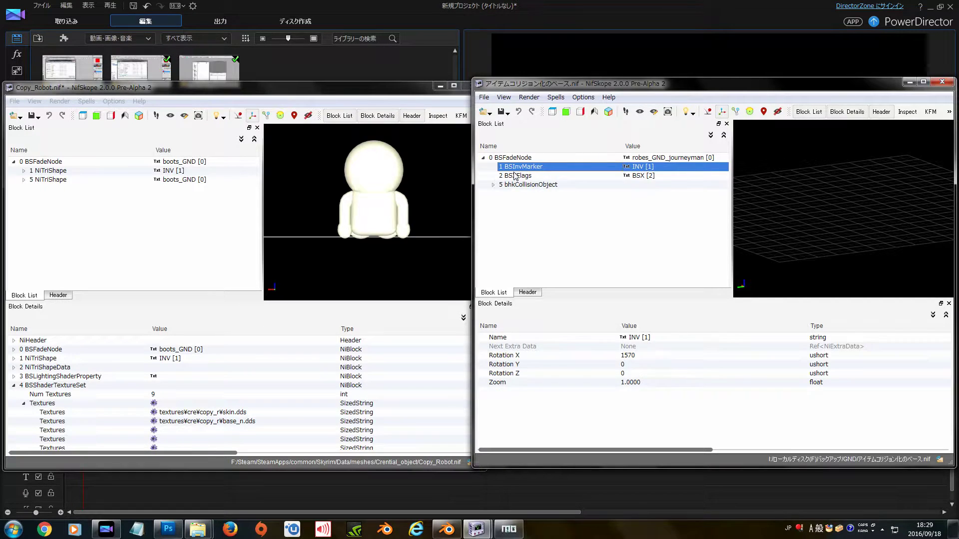
{"action": "left_click", "coordinate": [517, 176]}
{"action": "left_click", "coordinate": [519, 185]}
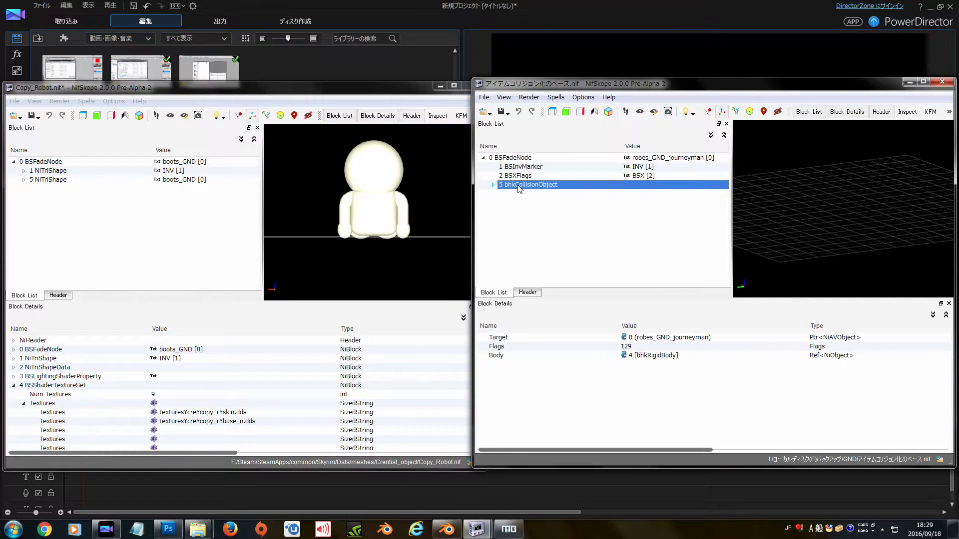
{"action": "left_click", "coordinate": [56, 165]}
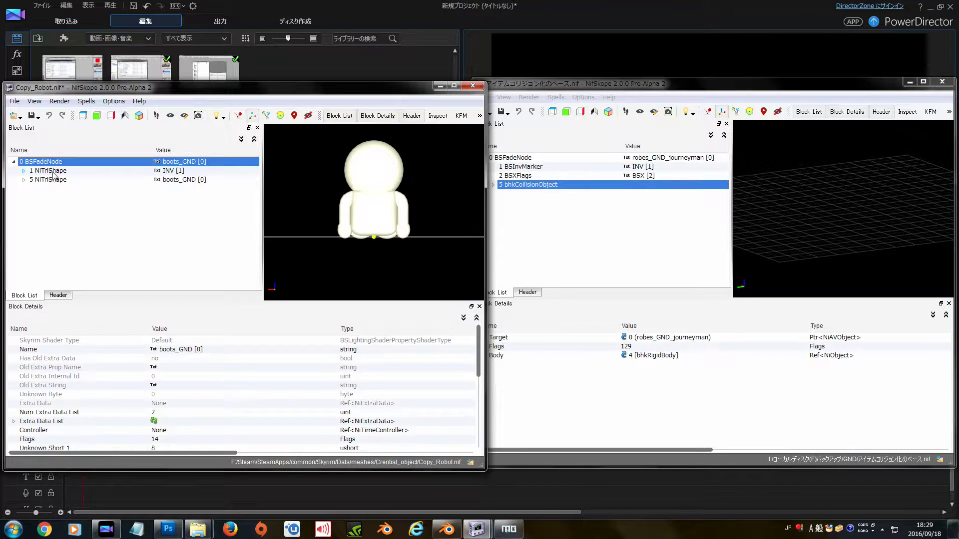
{"action": "left_click", "coordinate": [53, 171]}
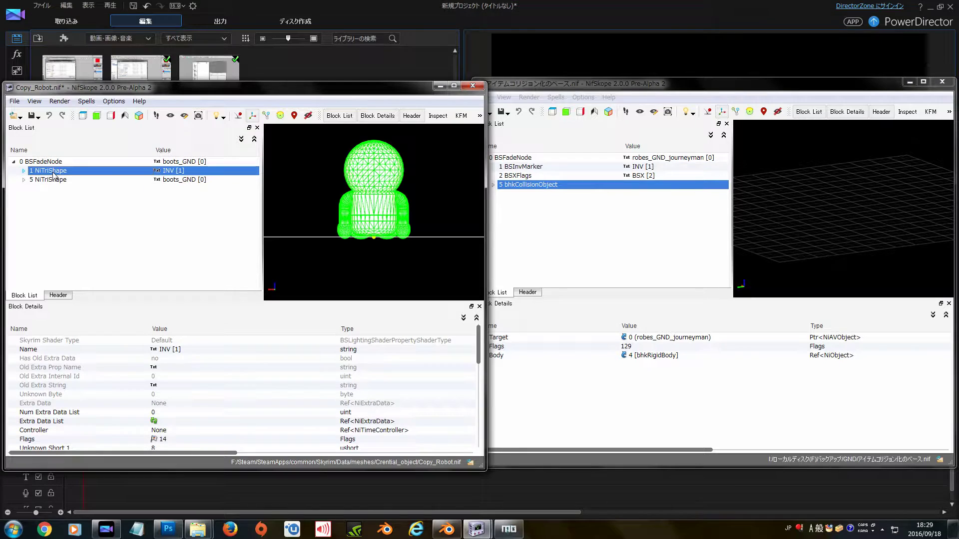
{"action": "left_click", "coordinate": [51, 181]}
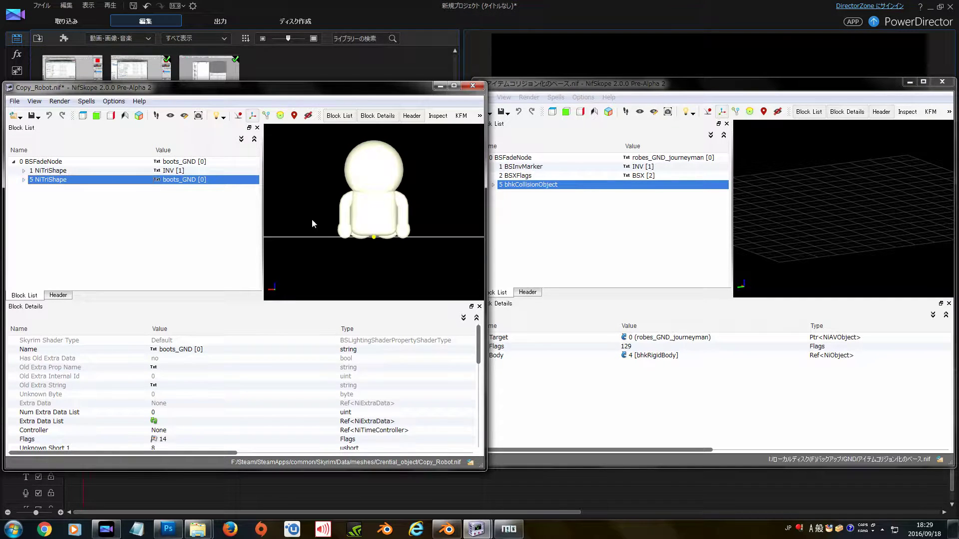
{"action": "left_click_drag", "start_coordinate": [295, 215], "coordinate": [301, 235]}
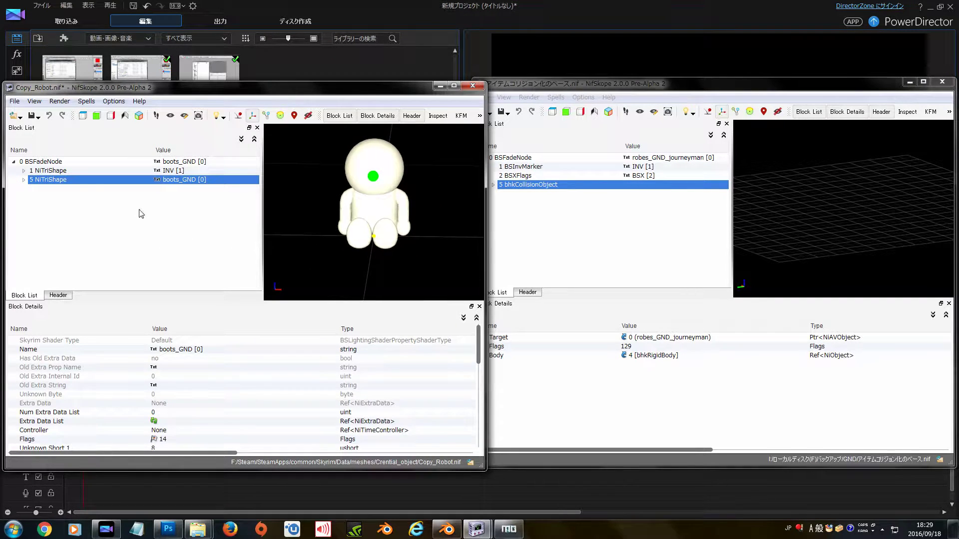
Step: Paste the robot's INV body and boots_GND shapes under the base file's BSFadeNode
{"action": "left_click", "coordinate": [54, 171]}
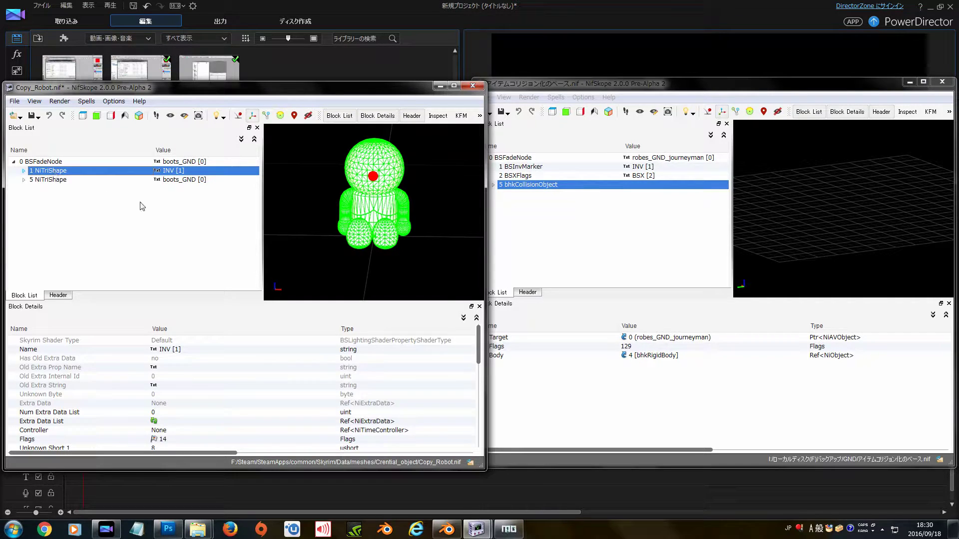
{"action": "left_click", "coordinate": [523, 159]}
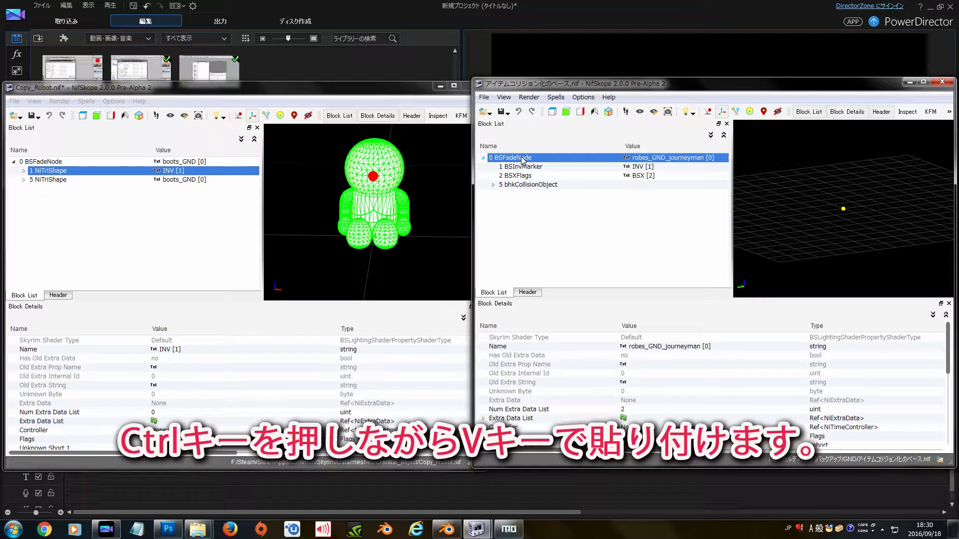
{"action": "key", "text": "ctrl+v"}
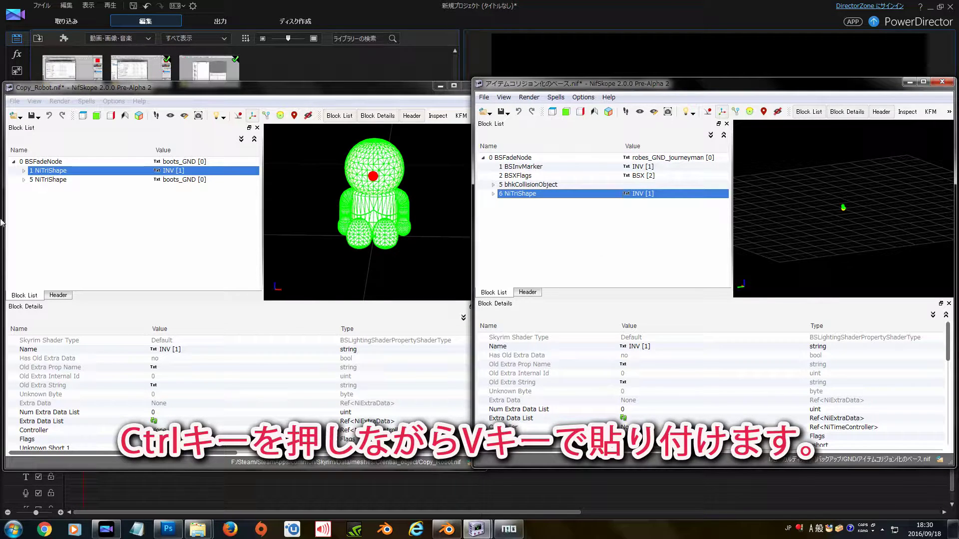
{"action": "left_click", "coordinate": [48, 180]}
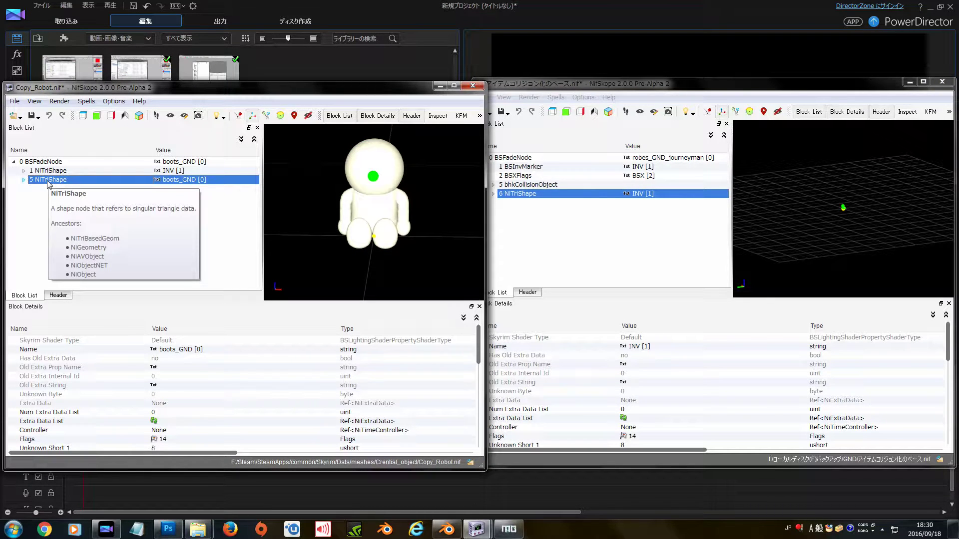
{"action": "left_click", "coordinate": [515, 159]}
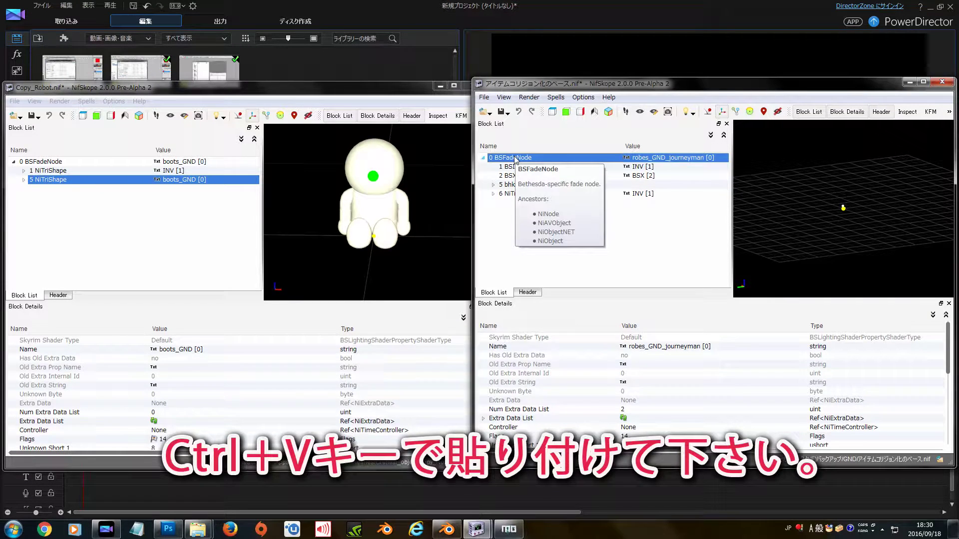
{"action": "key", "text": "ctrl+v"}
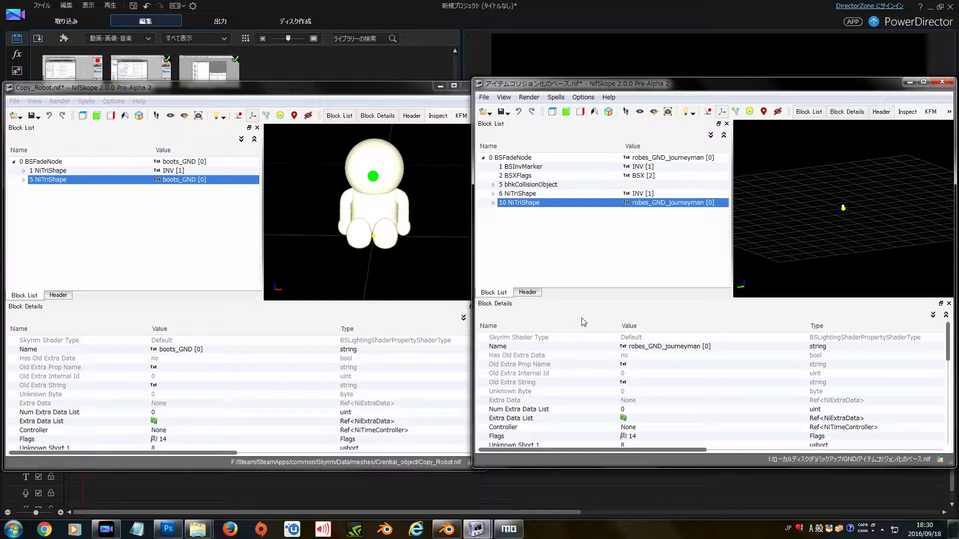
Step: Rename pasted block 10 to 'nose' and block 6 to 'Body'
{"action": "double_click", "coordinate": [624, 347]}
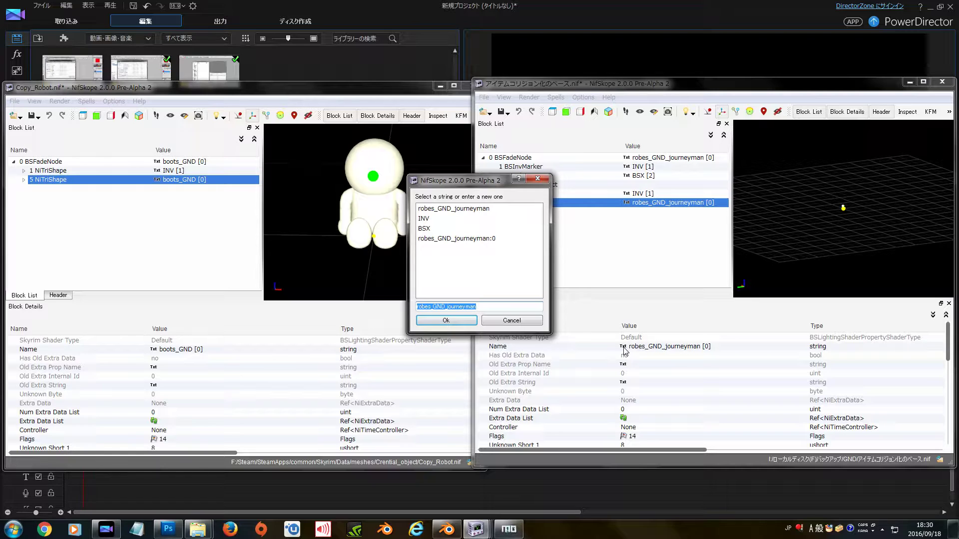
{"action": "type", "text": "nose"}
{"action": "key", "text": "Return"}
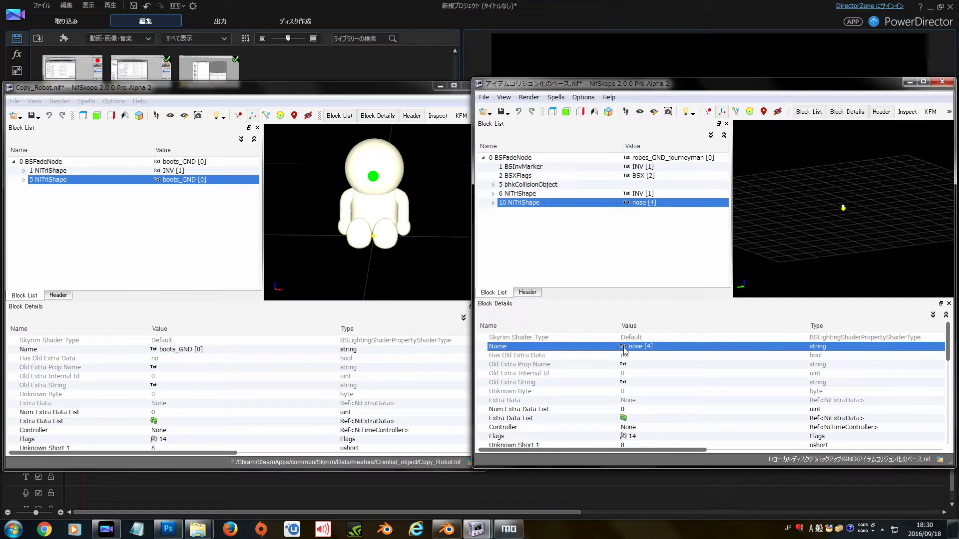
{"action": "left_click", "coordinate": [517, 195]}
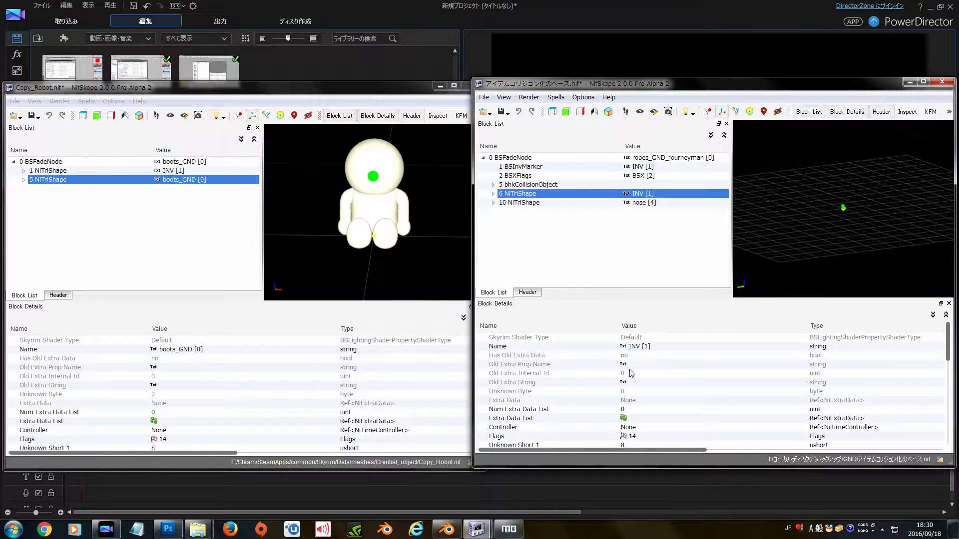
{"action": "double_click", "coordinate": [623, 348]}
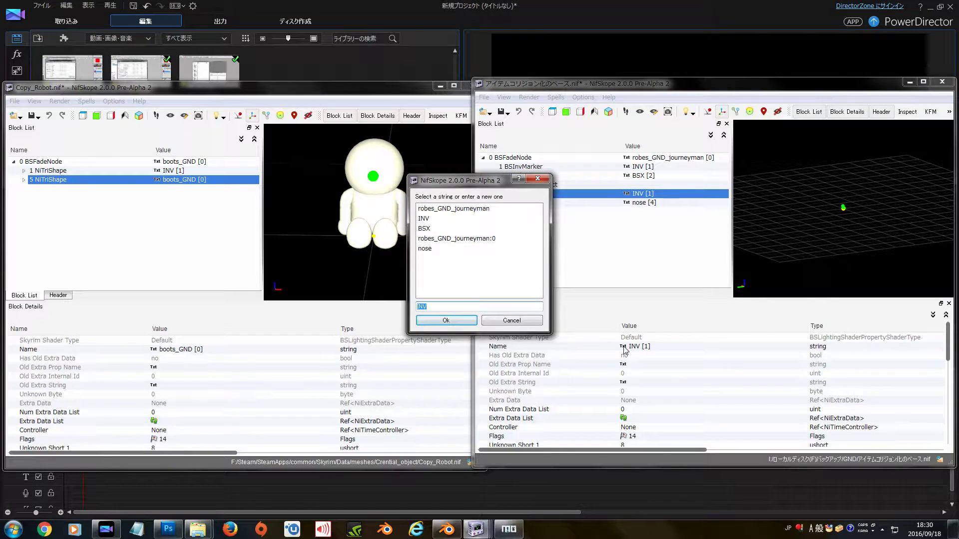
{"action": "type", "text": "Bod"}
{"action": "type", "text": "y"}
{"action": "left_click", "coordinate": [463, 316]}
{"action": "scroll", "coordinate": [818, 237], "scroll_direction": "up", "scroll_amount": 5}
{"action": "scroll", "coordinate": [819, 238], "scroll_direction": "up", "scroll_amount": 3}
{"action": "scroll", "coordinate": [819, 238], "scroll_direction": "up", "scroll_amount": 3}
{"action": "mouse_move", "coordinate": [802, 220]}
{"action": "left_mouse_down"}
{"action": "mouse_move", "coordinate": [799, 270]}
{"action": "mouse_move", "coordinate": [844, 258]}
{"action": "left_mouse_up"}
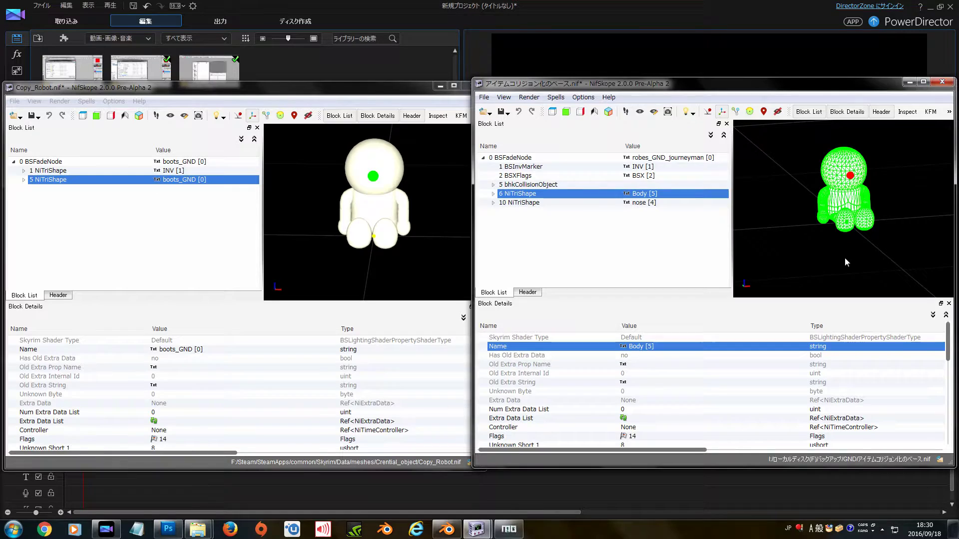
{"action": "scroll", "coordinate": [851, 247], "scroll_direction": "up", "scroll_amount": 2}
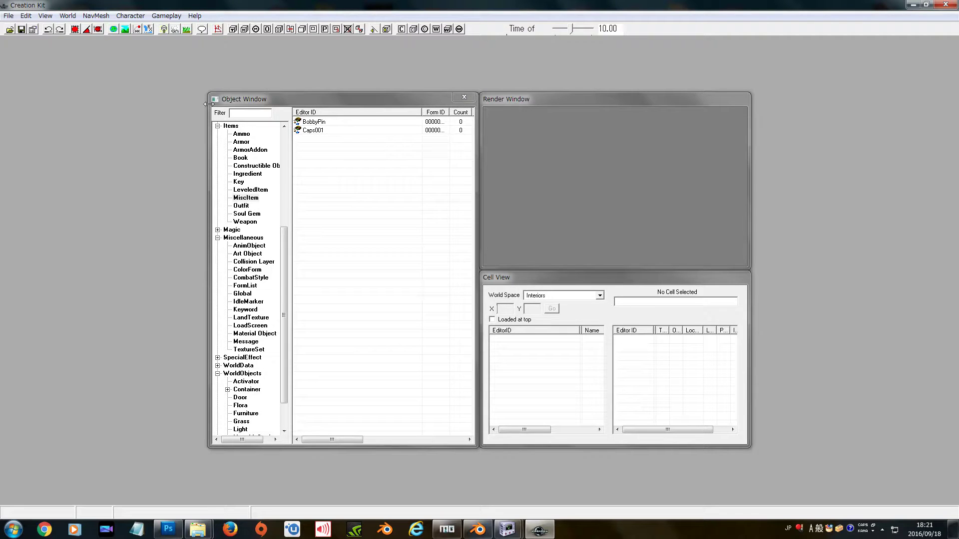
Step: Load Skyrim.esm and Update.esm as data files, then show the MiscItem category
{"action": "left_click", "coordinate": [8, 16]}
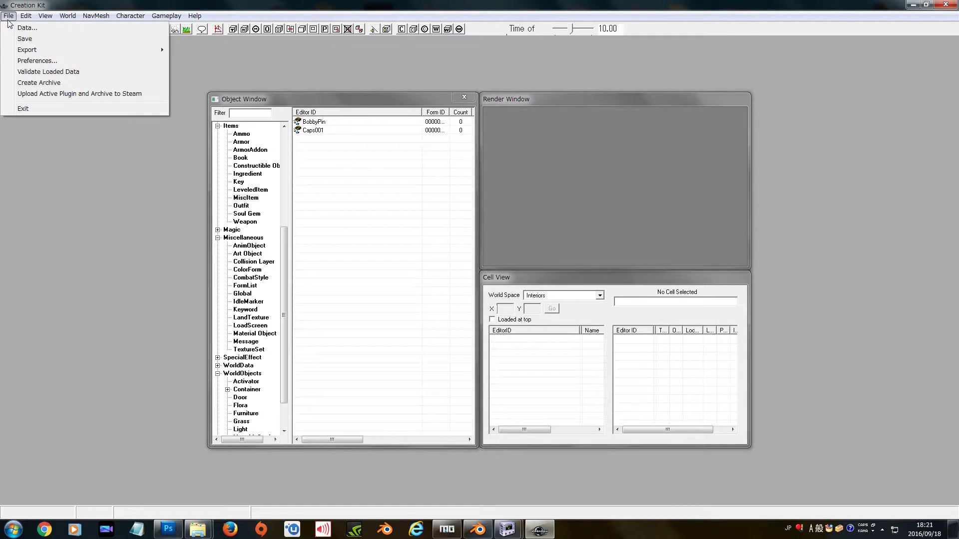
{"action": "left_click", "coordinate": [15, 27]}
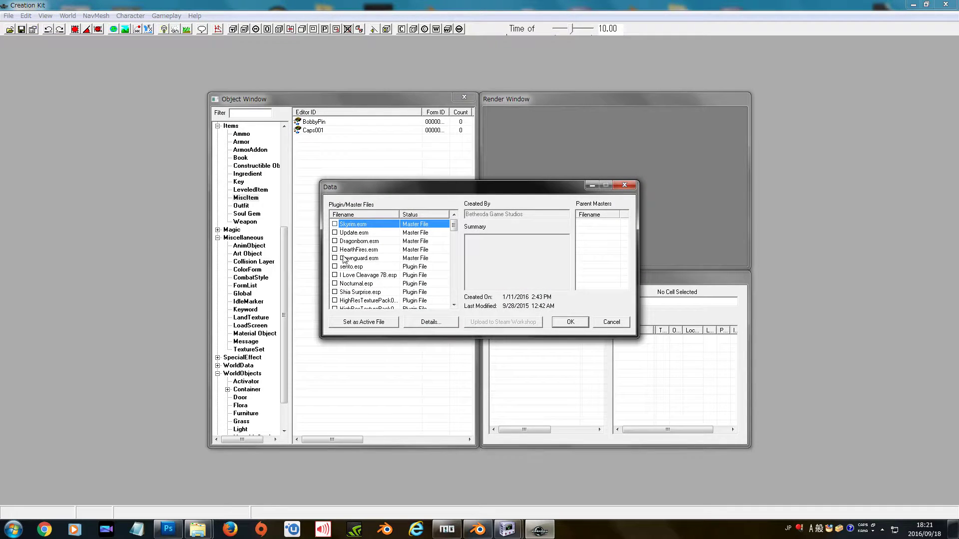
{"action": "double_click", "coordinate": [349, 232]}
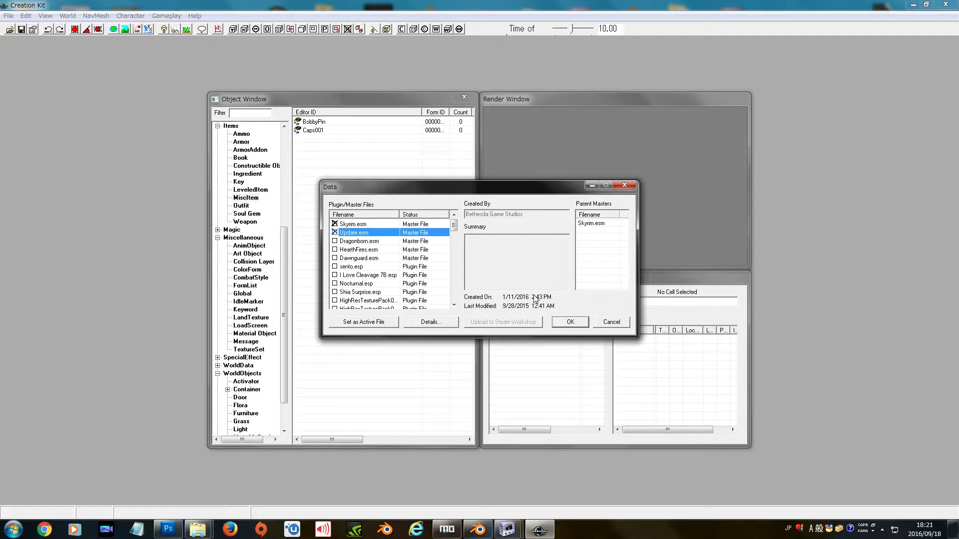
{"action": "left_click", "coordinate": [358, 224]}
{"action": "left_click", "coordinate": [564, 322]}
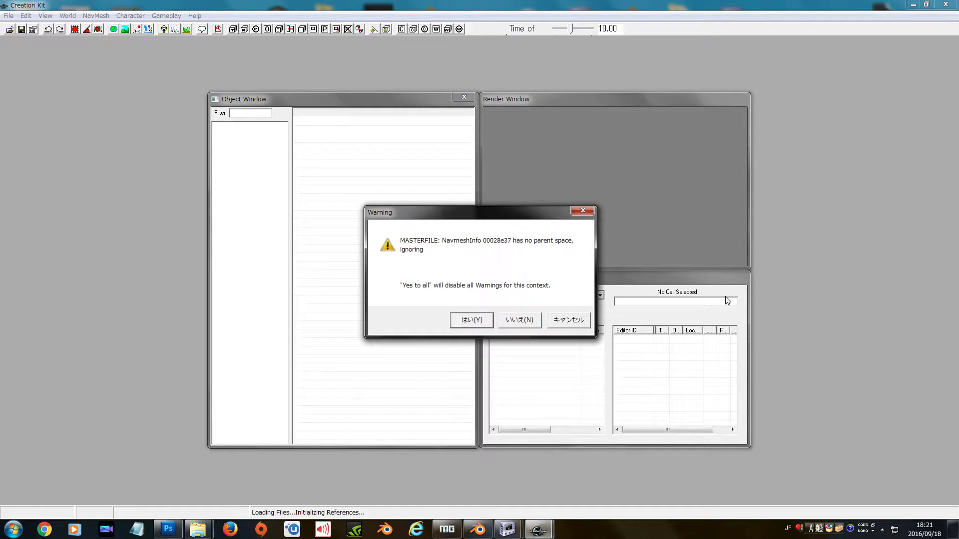
{"action": "left_click", "coordinate": [571, 324]}
{"action": "mouse_move", "coordinate": [284, 299]}
{"action": "left_mouse_down"}
{"action": "mouse_move", "coordinate": [289, 367]}
{"action": "mouse_move", "coordinate": [283, 352]}
{"action": "left_mouse_up"}
{"action": "left_click", "coordinate": [247, 174]}
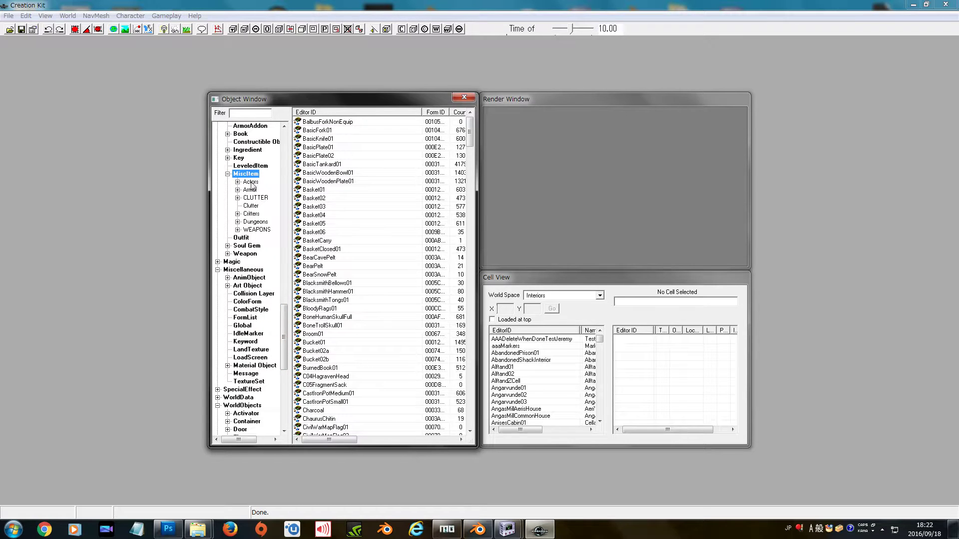
Step: Create a new MiscItem with ID Copy_Robot and name Copy Robot, and open its model data
{"action": "left_click", "coordinate": [251, 183]}
{"action": "left_click", "coordinate": [250, 174]}
{"action": "right_click", "coordinate": [390, 166]}
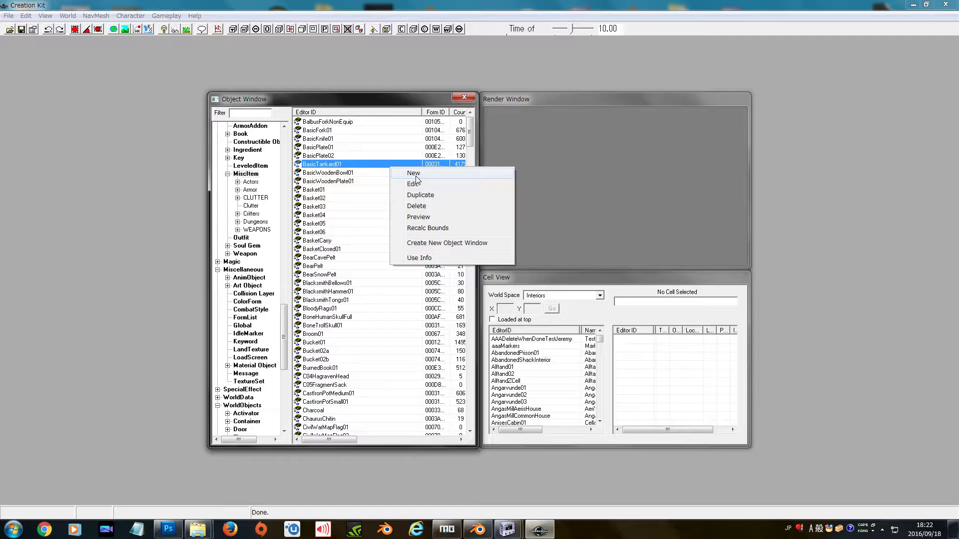
{"action": "left_click", "coordinate": [416, 175]}
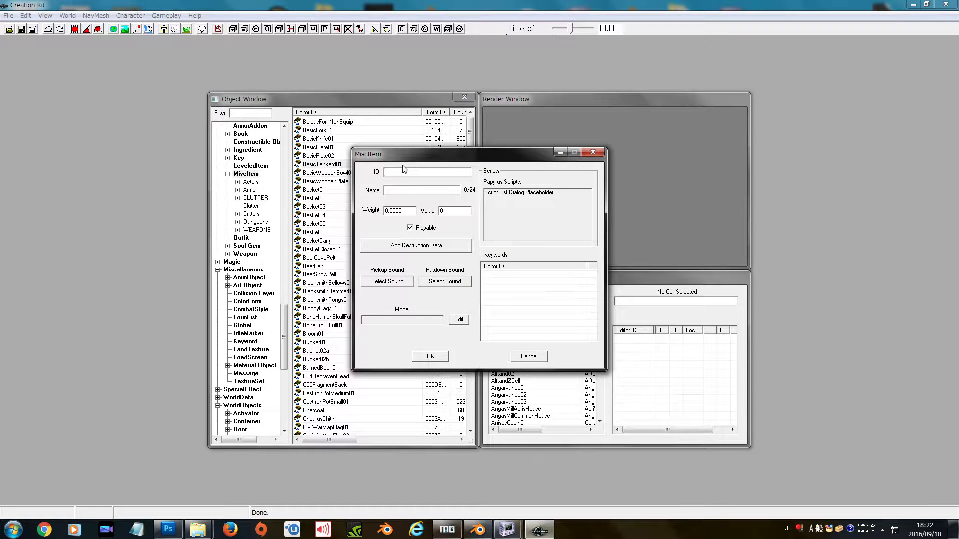
{"action": "type", "text": "Copy_Robot"}
{"action": "left_click", "coordinate": [403, 190]}
{"action": "type", "text": "Cop"}
{"action": "left_click", "coordinate": [458, 320]}
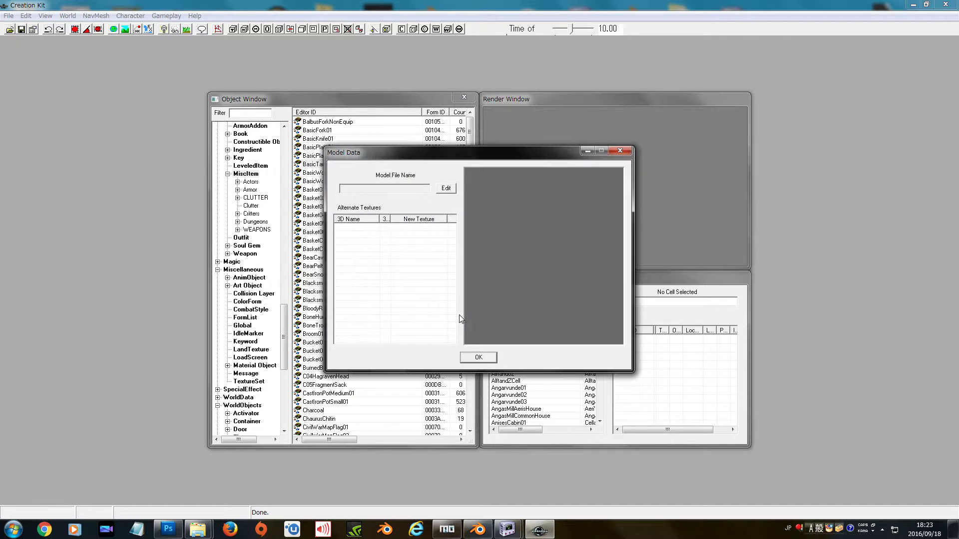
Step: Assign Copy_Robot.nif as the item's model and confirm the Copy_Robot item at value 9800
{"action": "left_click", "coordinate": [448, 192]}
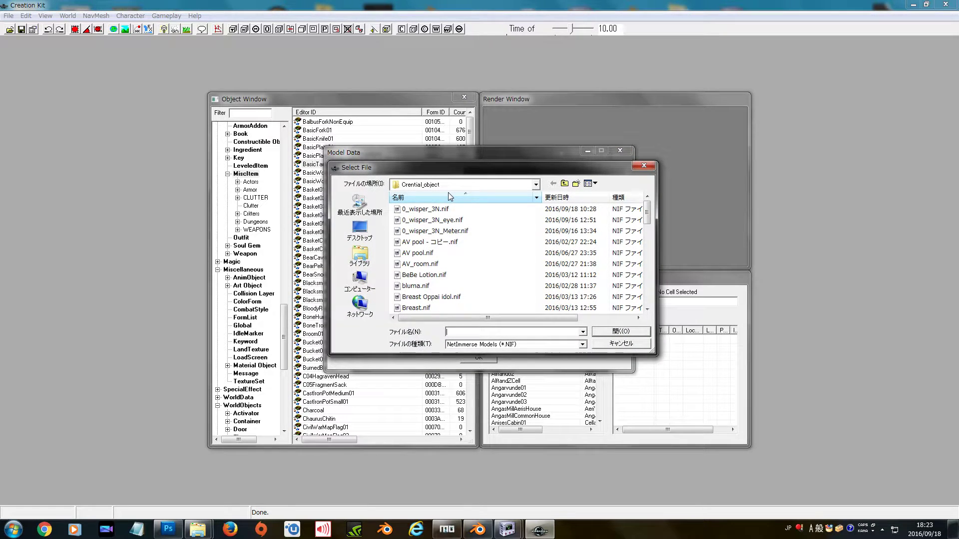
{"action": "left_click", "coordinate": [430, 297]}
{"action": "scroll", "coordinate": [429, 300], "scroll_direction": "down", "scroll_amount": 1}
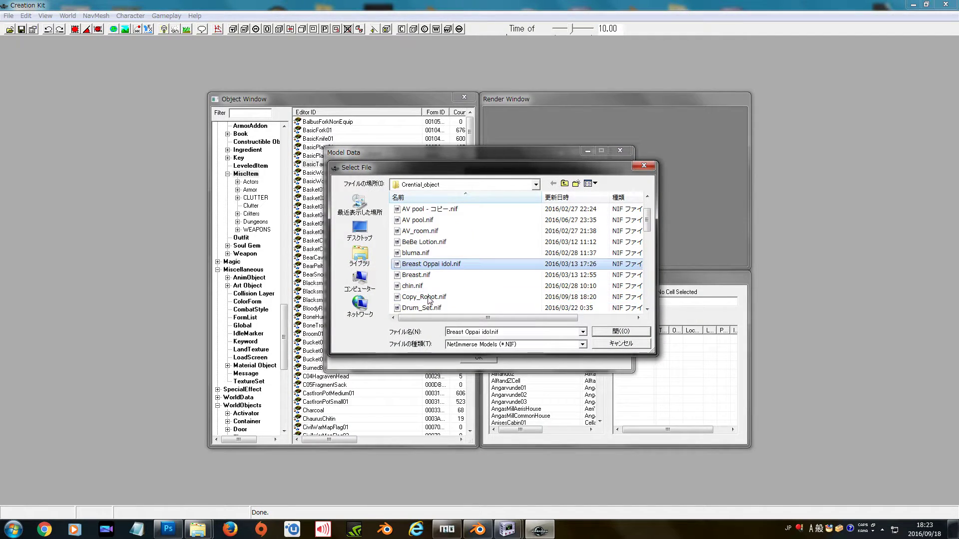
{"action": "scroll", "coordinate": [428, 300], "scroll_direction": "down", "scroll_amount": 1}
{"action": "double_click", "coordinate": [424, 264]}
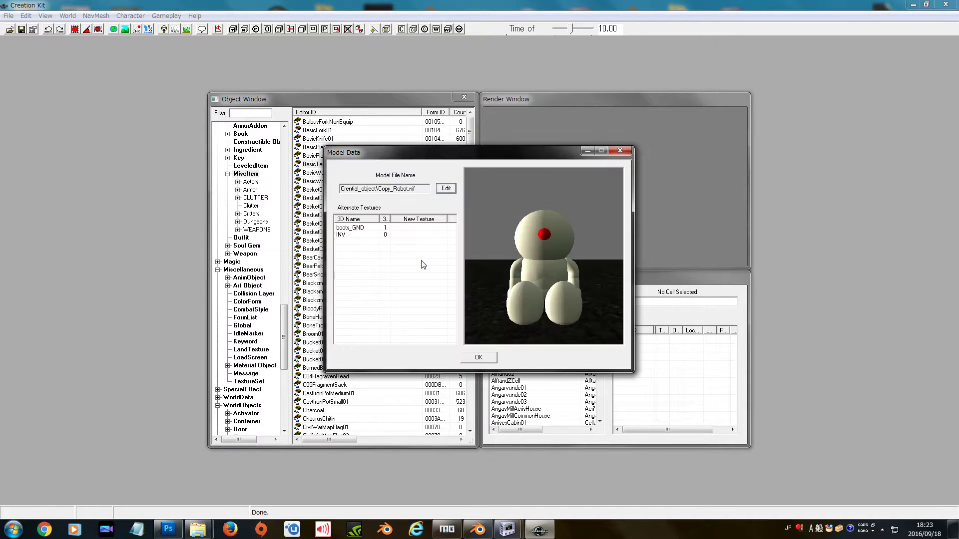
{"action": "mouse_move", "coordinate": [472, 279]}
{"action": "left_mouse_down"}
{"action": "mouse_move", "coordinate": [375, 306]}
{"action": "mouse_move", "coordinate": [474, 306]}
{"action": "mouse_move", "coordinate": [524, 292]}
{"action": "left_mouse_up"}
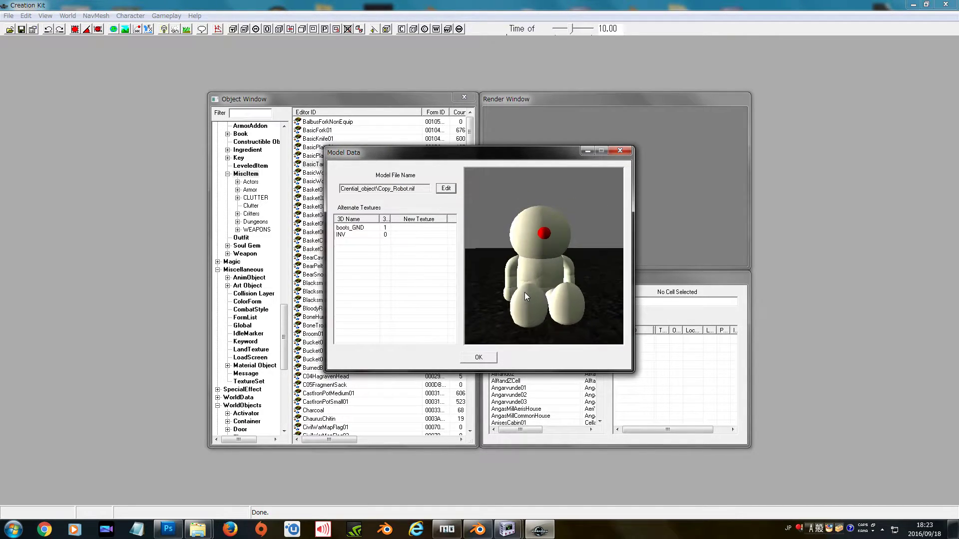
{"action": "left_click", "coordinate": [478, 357]}
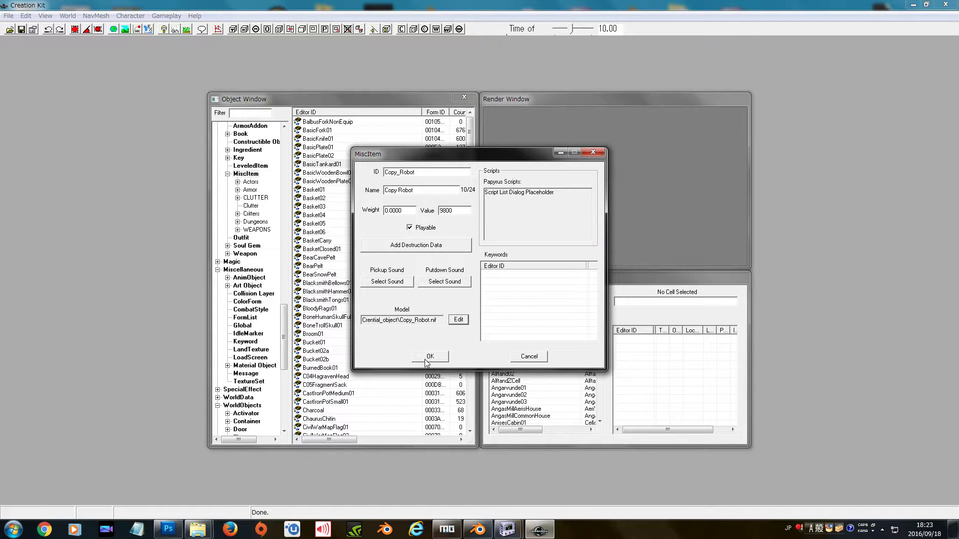
{"action": "left_click", "coordinate": [429, 357]}
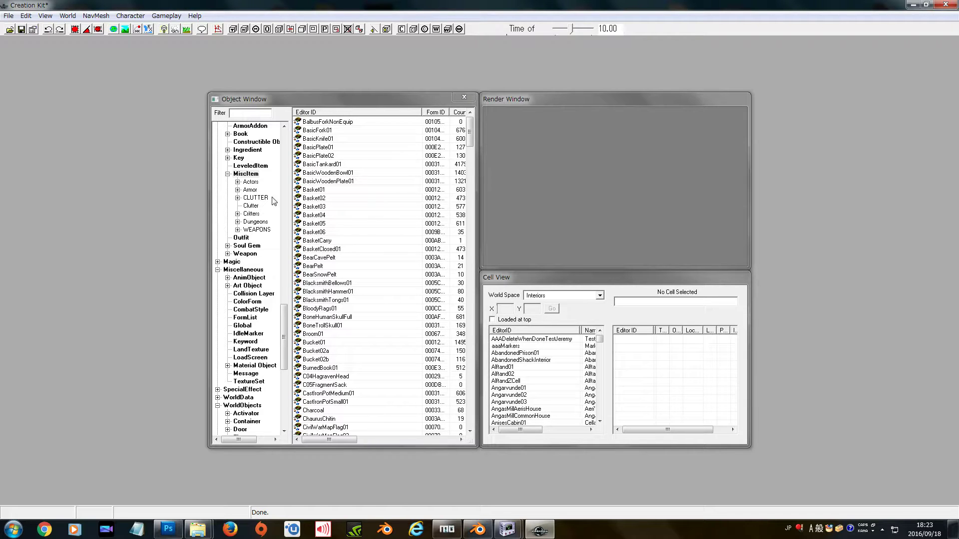
Step: Filter the Object Window by 'copy' and review Copy_Robot's pick-up and put-down sounds, leaving them unchanged
{"action": "left_click", "coordinate": [251, 112]}
{"action": "type", "text": "copy"}
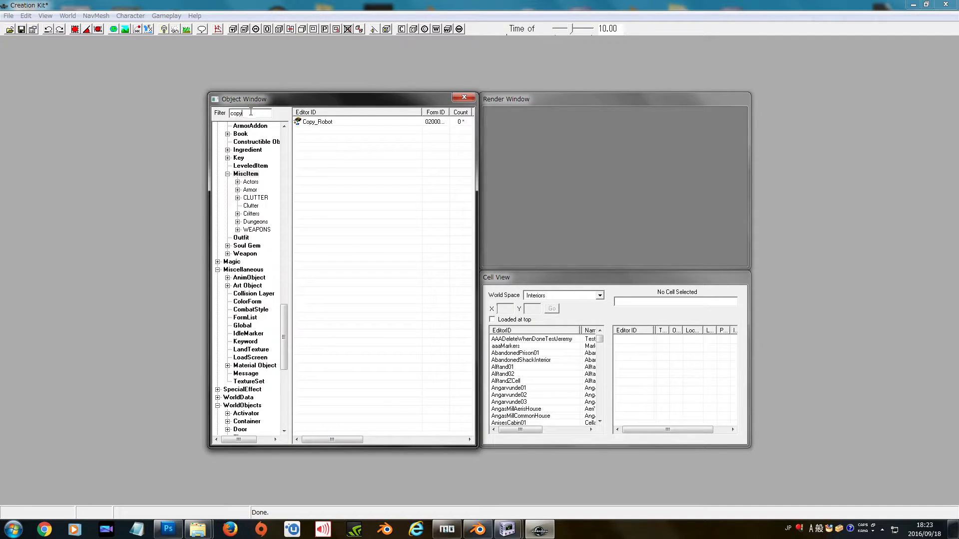
{"action": "double_click", "coordinate": [334, 123]}
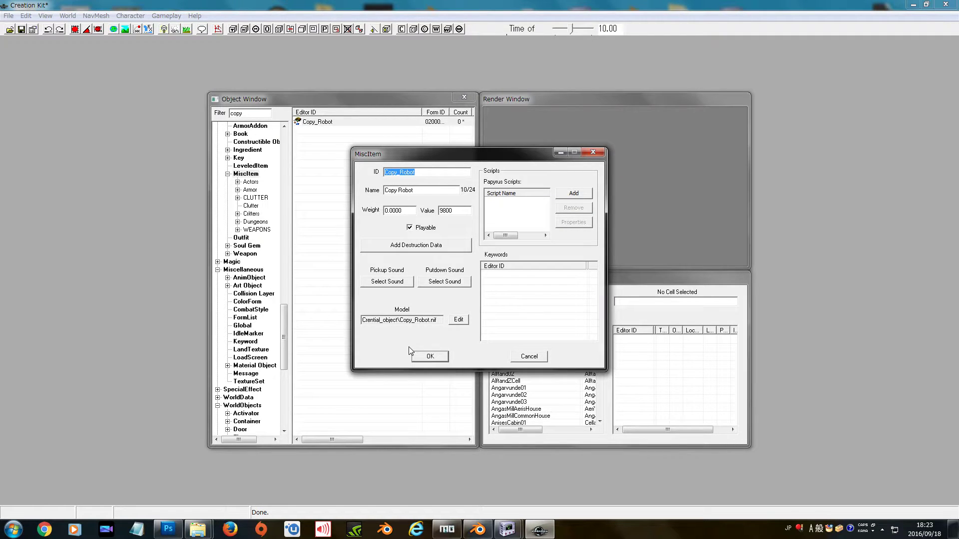
{"action": "left_click", "coordinate": [440, 284]}
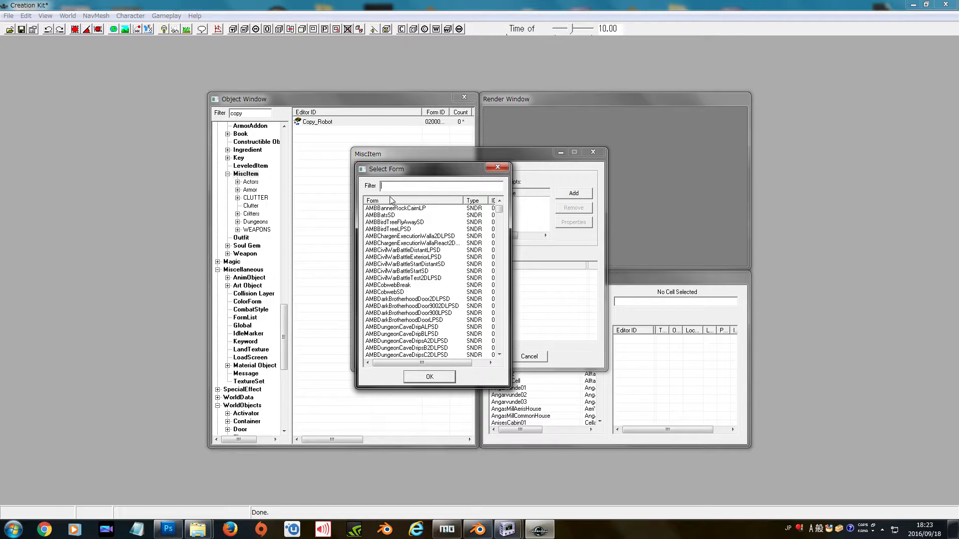
{"action": "left_click", "coordinate": [495, 172]}
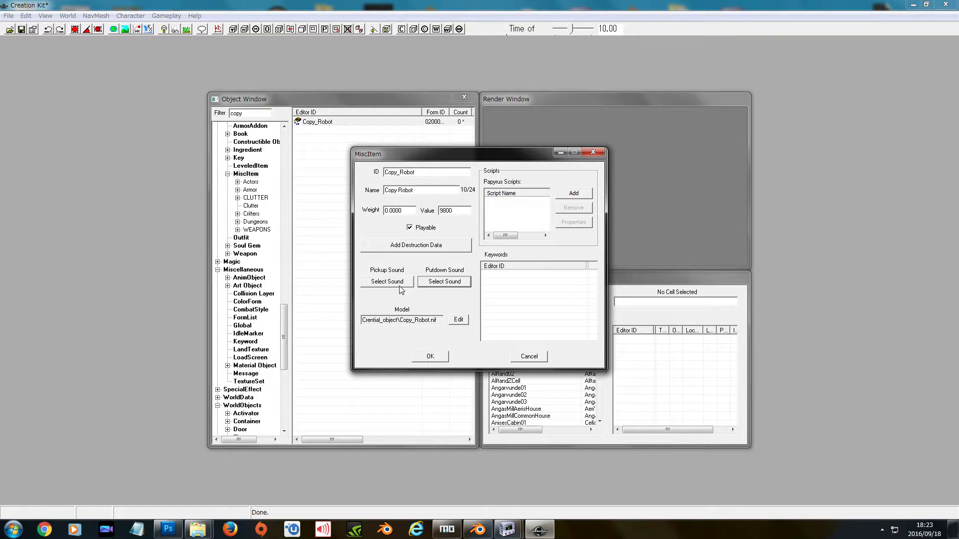
{"action": "left_click", "coordinate": [400, 289]}
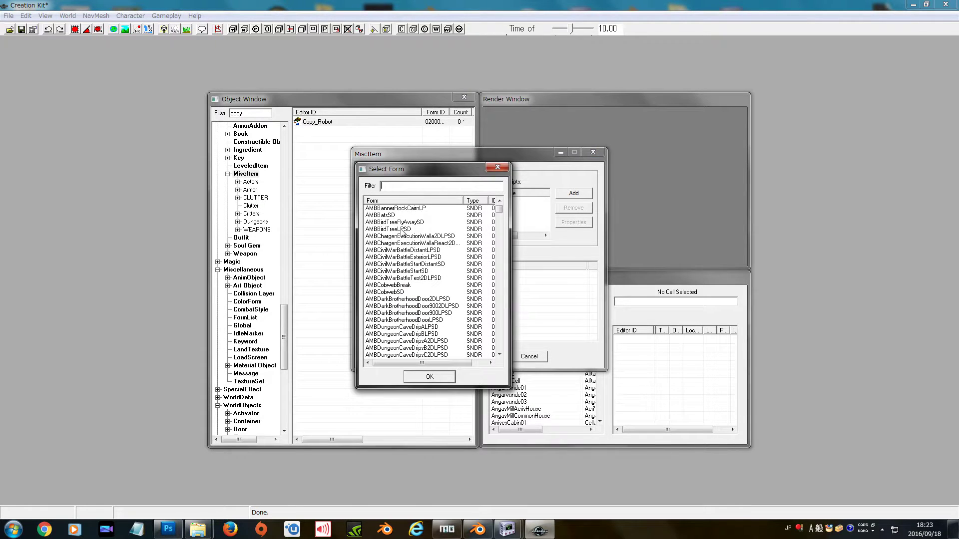
{"action": "left_click", "coordinate": [498, 167]}
{"action": "left_click", "coordinate": [444, 357]}
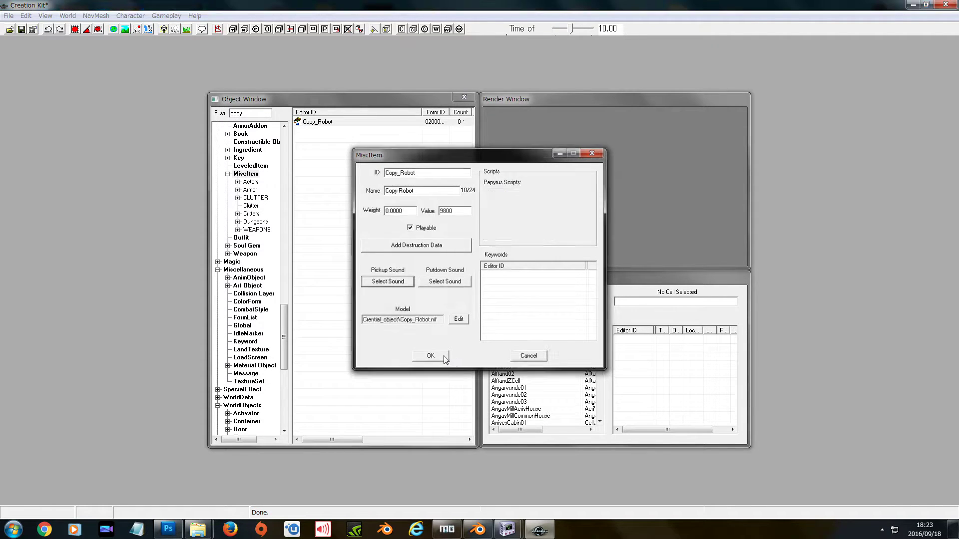
{"action": "left_click", "coordinate": [10, 16]}
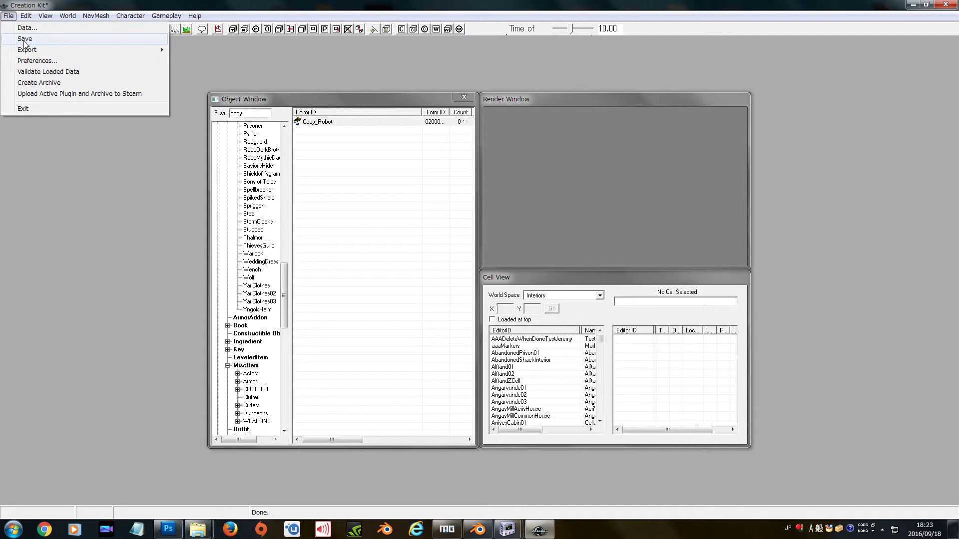
Step: Save the plugin under the name copy_robot, creating copy_robot.esp in Skyrim's Data folder
{"action": "left_click", "coordinate": [23, 40]}
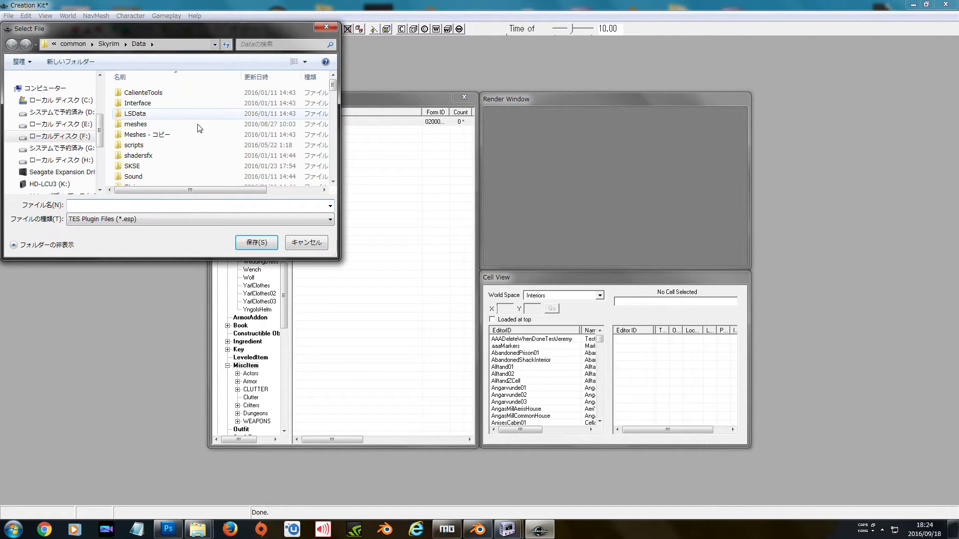
{"action": "type", "text": "copy_robot"}
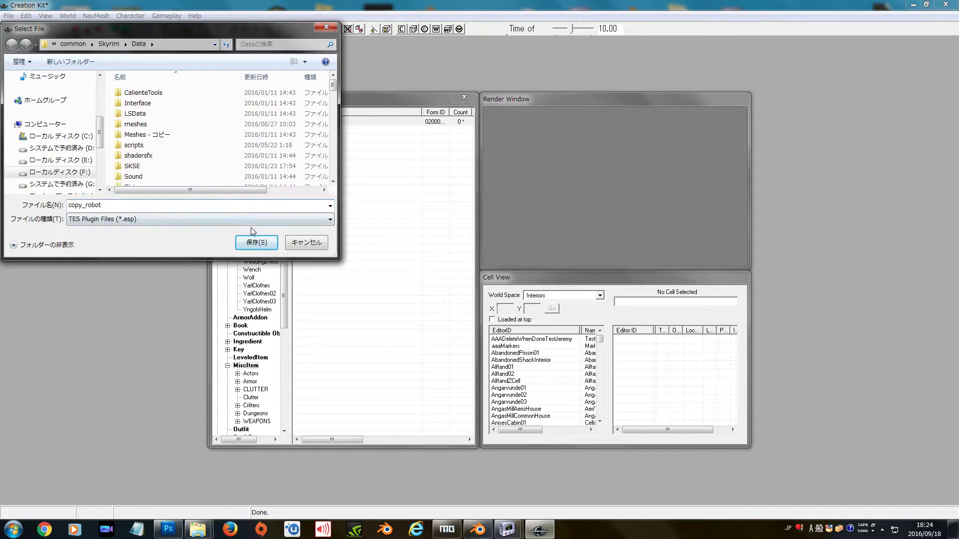
{"action": "left_click", "coordinate": [254, 245]}
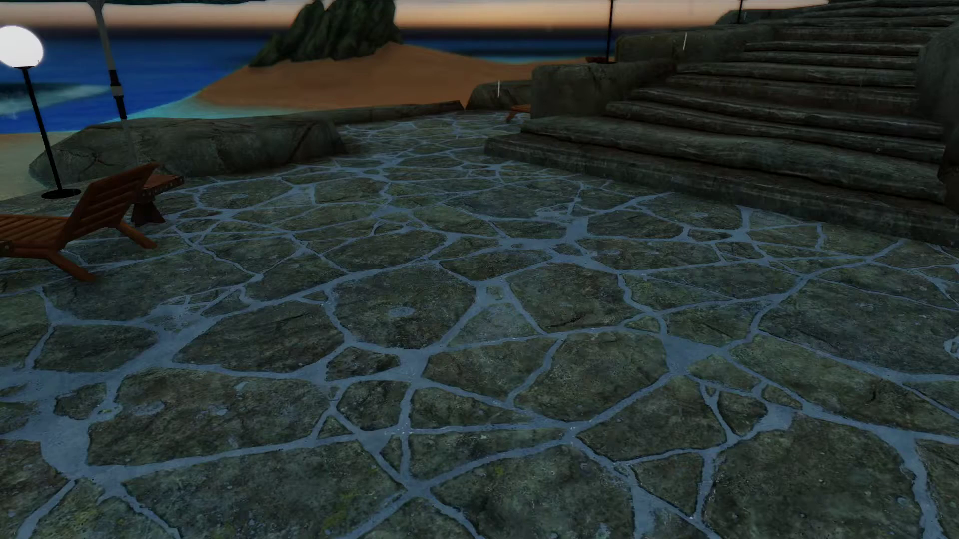
Step: Use AddItemMenu to pick copy_robot.esp and take the Copy Robot from its container
{"action": "key", "text": "Tab"}
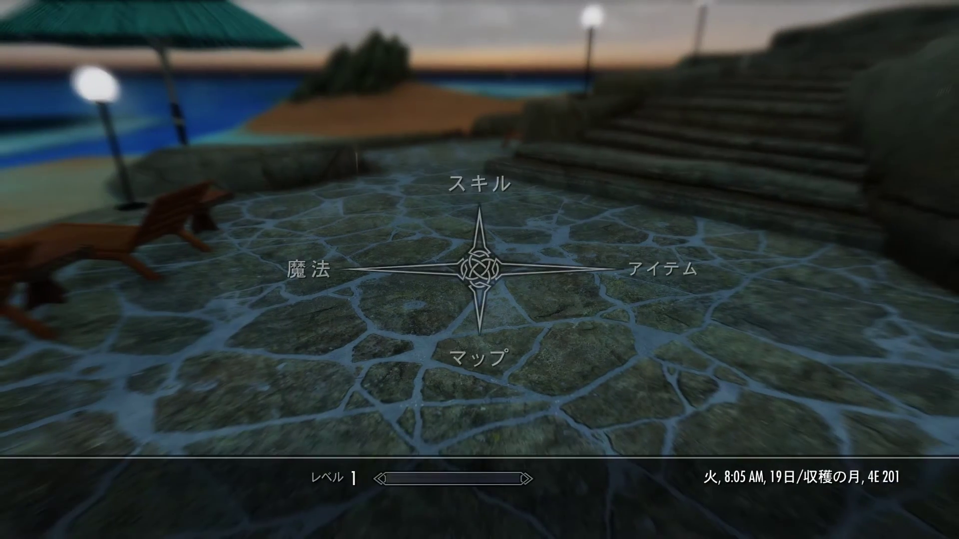
{"action": "key", "text": "Right"}
{"action": "key", "text": "Down"}
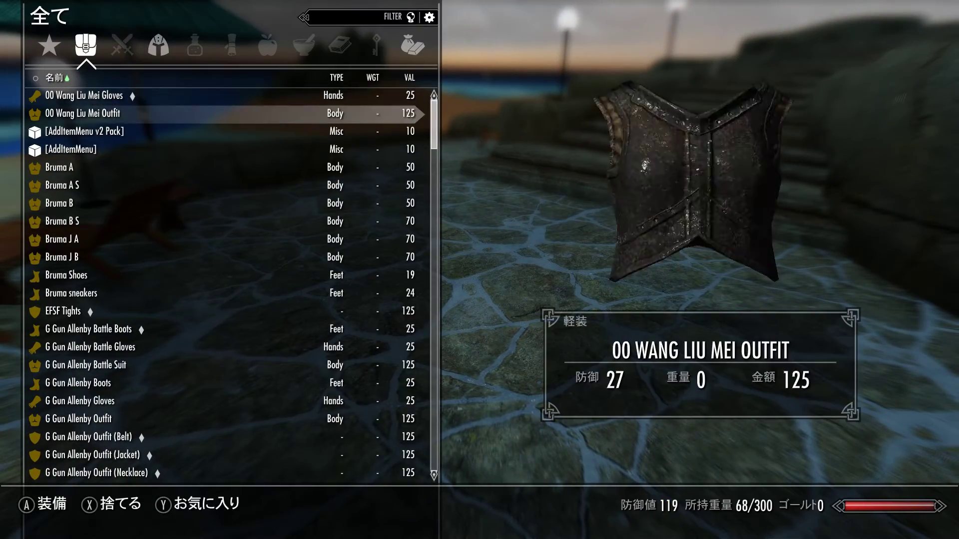
{"action": "key", "text": "Down"}
{"action": "key", "text": "Down"}
{"action": "key", "text": "Return"}
{"action": "key", "text": "Down"}
{"action": "key", "text": "Down"}
{"action": "key", "text": "Down"}
{"action": "key", "text": "Down"}
{"action": "key", "text": "Down"}
{"action": "key", "text": "Down"}
{"action": "key", "text": "Down"}
{"action": "key", "text": "Down"}
{"action": "key", "text": "Down"}
{"action": "key", "text": "Down"}
{"action": "key", "text": "Down"}
{"action": "key", "text": "Down"}
{"action": "key", "text": "Down"}
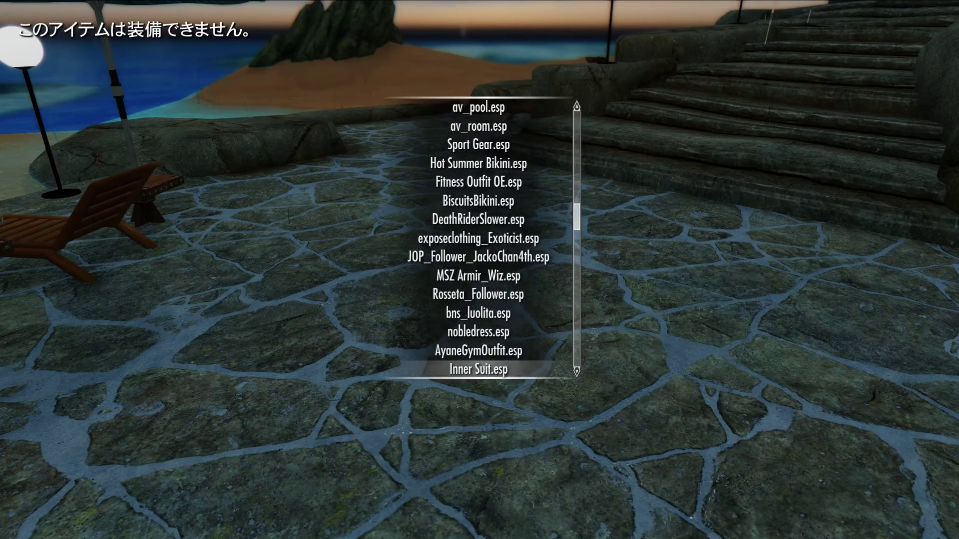
{"action": "key", "text": "Down"}
{"action": "key", "text": "Down"}
{"action": "key", "text": "Down"}
{"action": "key", "text": "Down"}
{"action": "key", "text": "Down"}
{"action": "key", "text": "Down"}
{"action": "key", "text": "Down"}
{"action": "key", "text": "Down"}
{"action": "key", "text": "Down"}
{"action": "key", "text": "Down"}
{"action": "key", "text": "Down"}
{"action": "key", "text": "Down"}
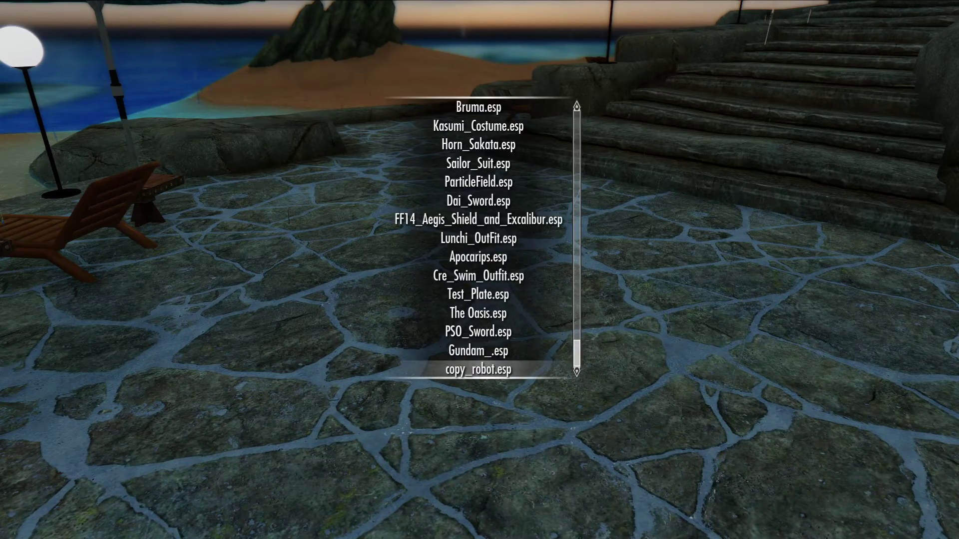
{"action": "key", "text": "Return"}
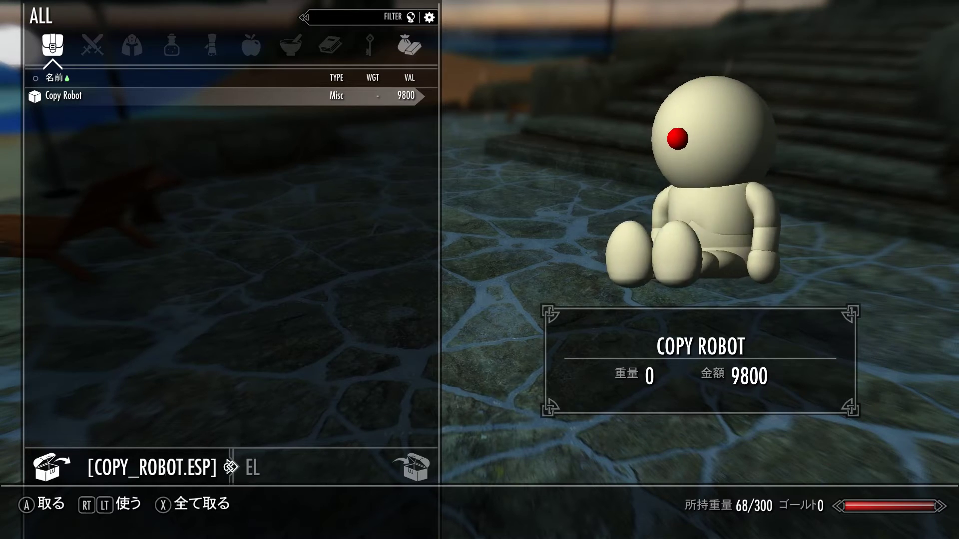
{"action": "key", "text": "e"}
{"action": "key", "text": "Tab"}
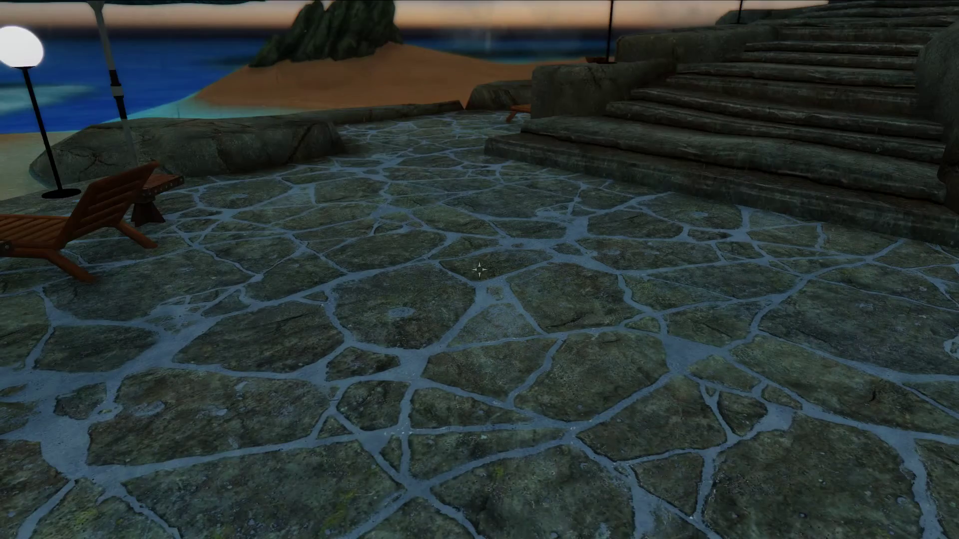
Step: Drop the Copy Robot from the inventory and step back to view it on the floor
{"action": "key", "text": "Tab"}
{"action": "key", "text": "Right"}
{"action": "key", "text": "Down"}
{"action": "key", "text": "Down"}
{"action": "key", "text": "Down"}
{"action": "key", "text": "Down"}
{"action": "key", "text": "Down"}
{"action": "key", "text": "Down"}
{"action": "key", "text": "Down"}
{"action": "key", "text": "Down"}
{"action": "key", "text": "Down"}
{"action": "key", "text": "Down"}
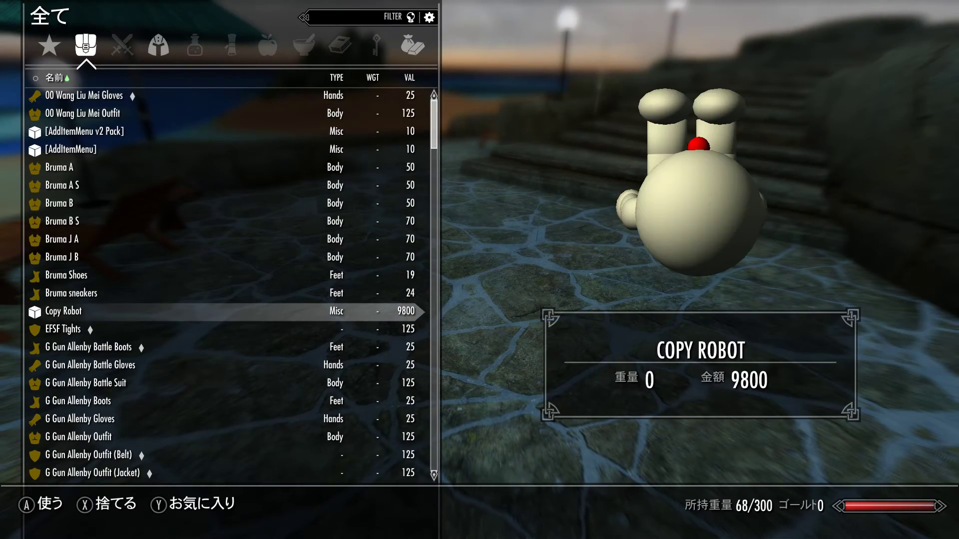
{"action": "key", "text": "r"}
{"action": "key", "text": "Tab"}
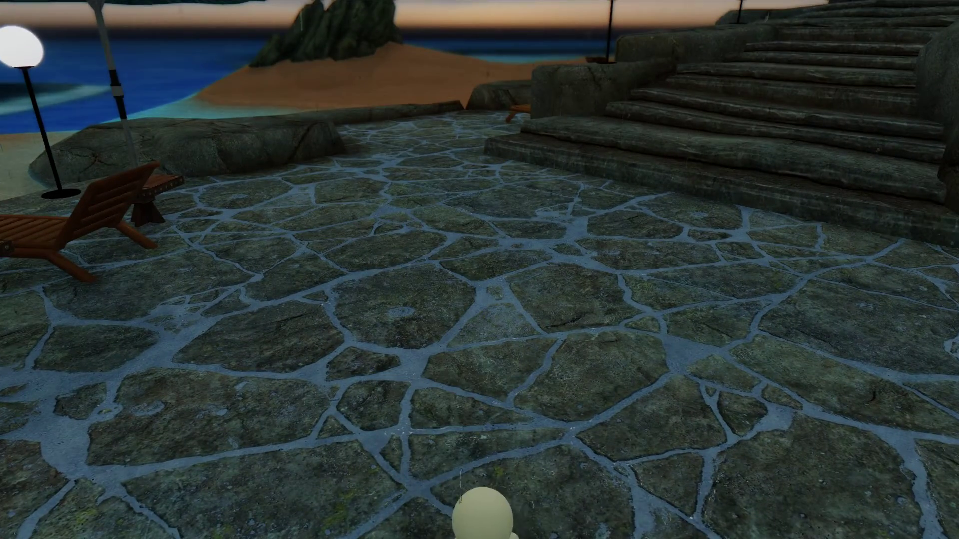
{"action": "key", "text": "s"}
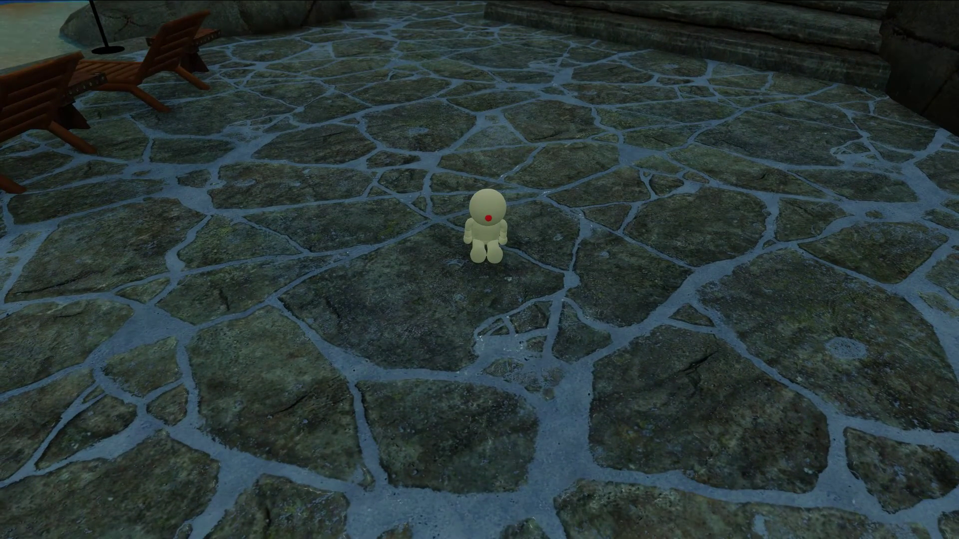
{"action": "key", "text": "w"}
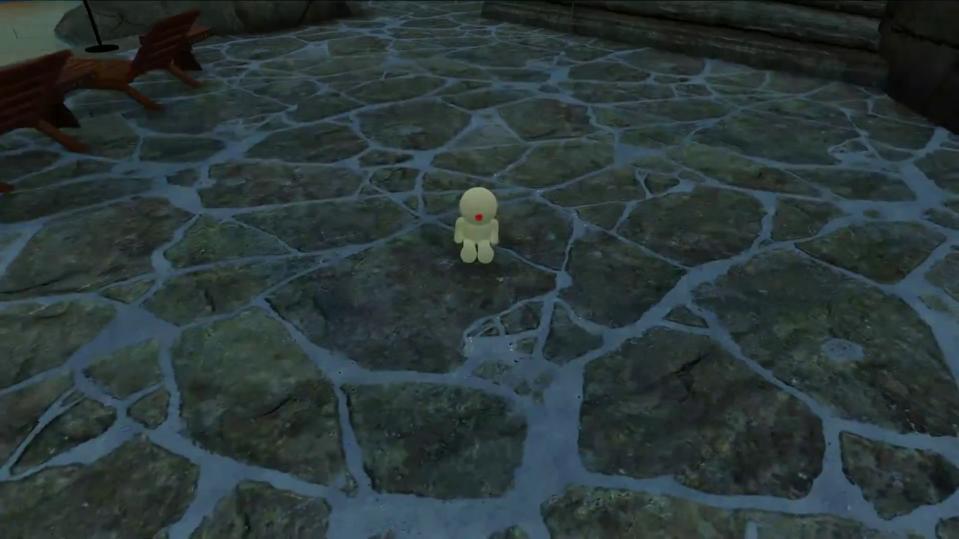
{"action": "key", "text": "w"}
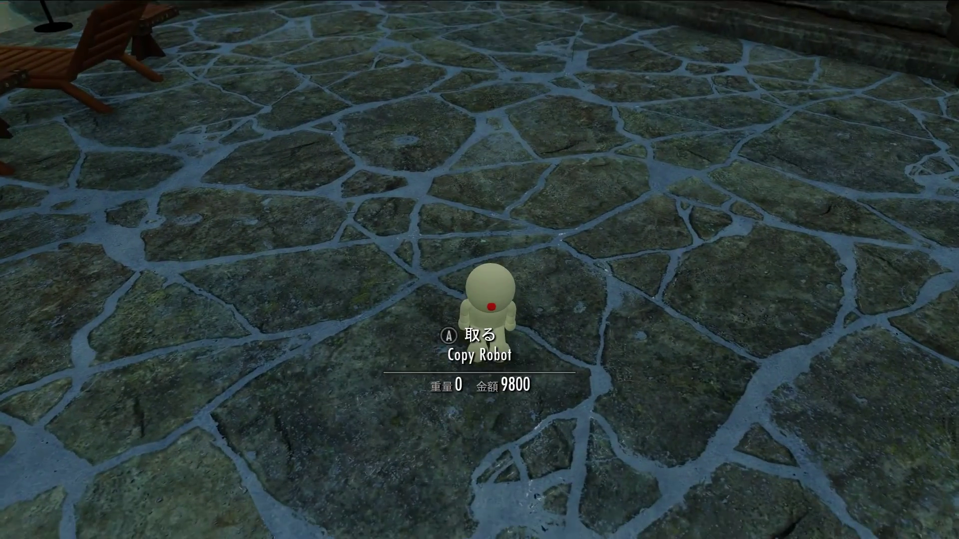
{"action": "key", "text": "Tab"}
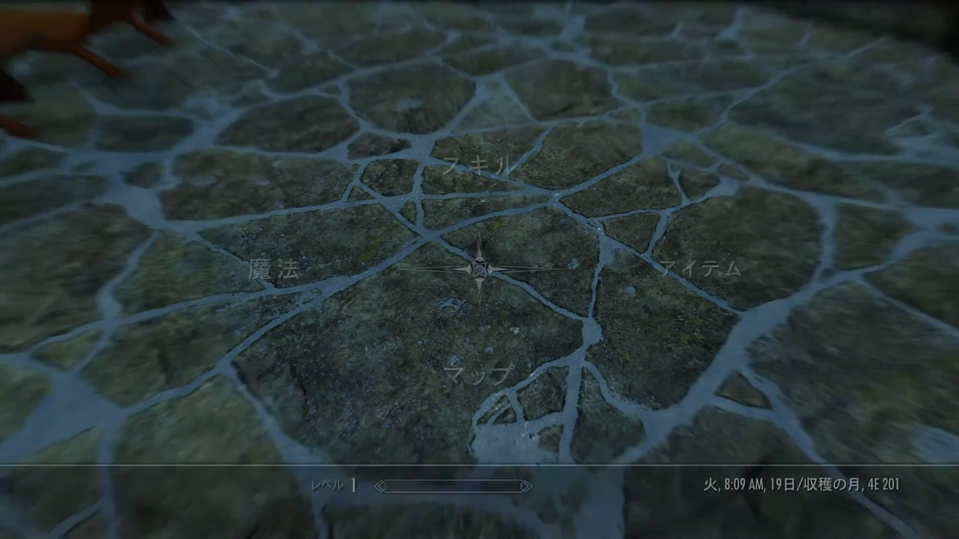
{"action": "key", "text": "Right"}
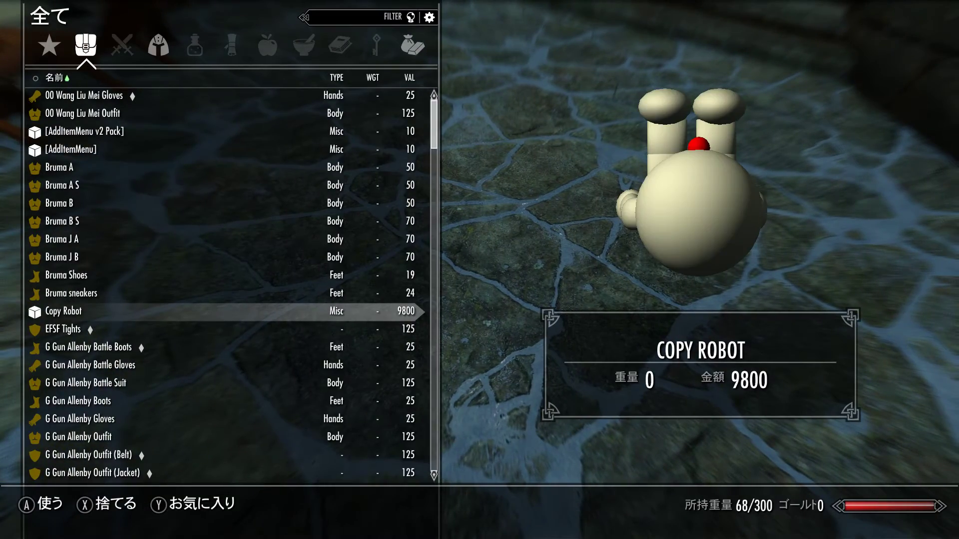
{"action": "key", "text": "Tab"}
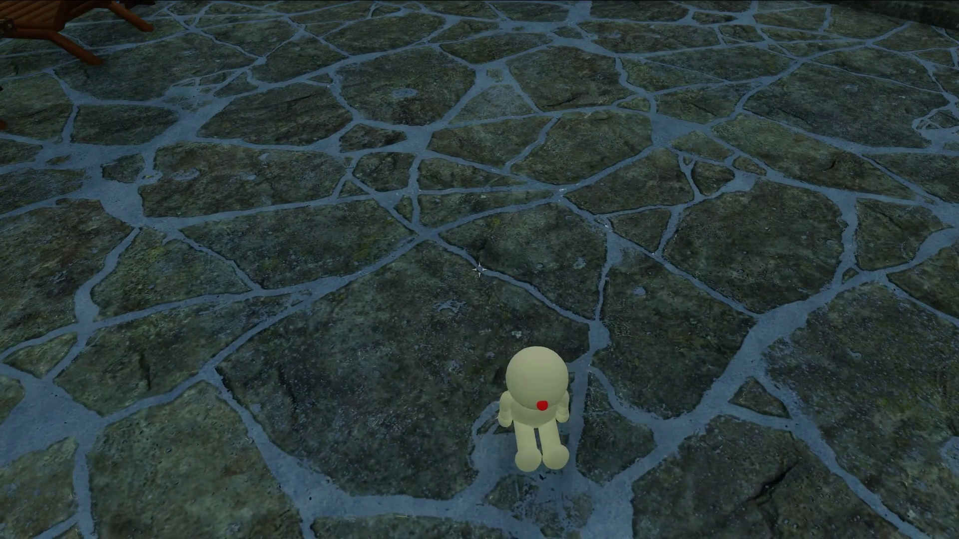